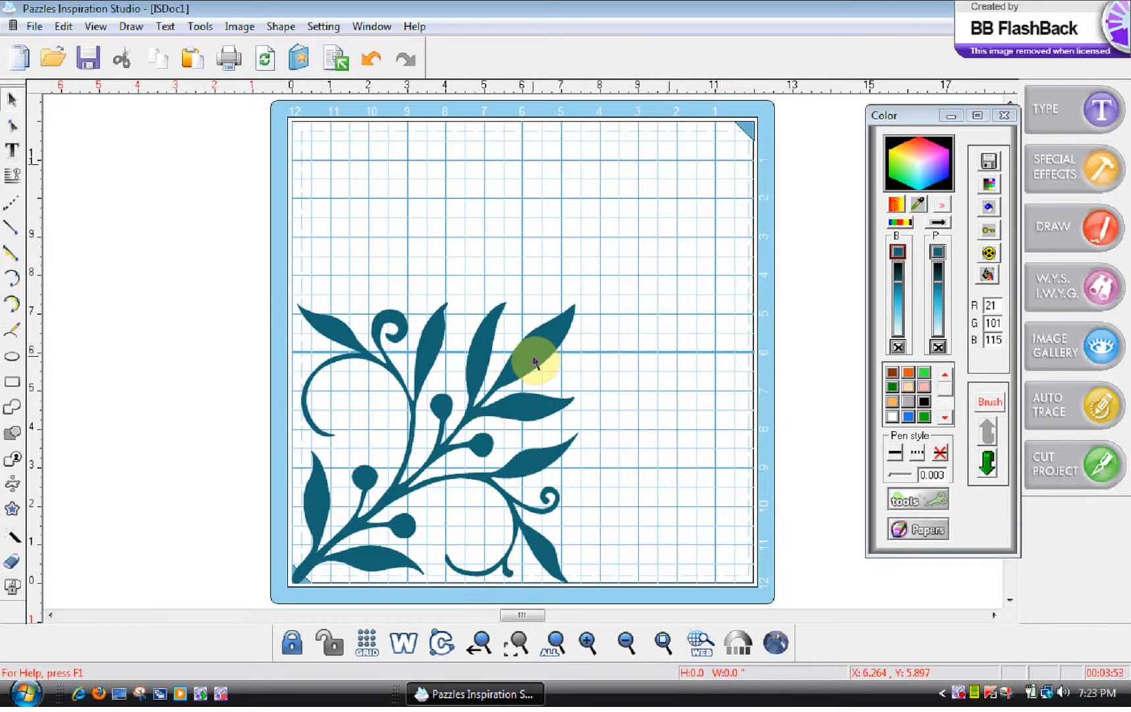
Scale the leaf flourish down to about 5.83 by 5.74 inches and move it into the mat's upper-right quadrant
{"action": "left_click", "coordinate": [534, 361]}
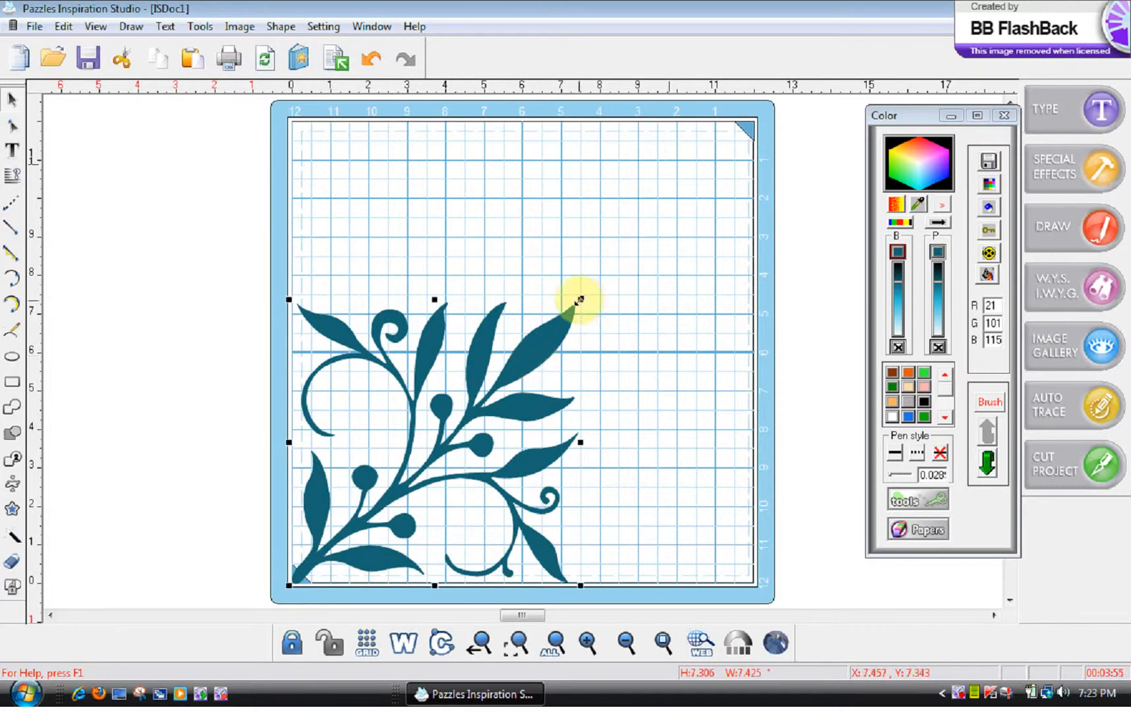
{"action": "left_click_drag", "start_coordinate": [580, 300], "coordinate": [517, 361]}
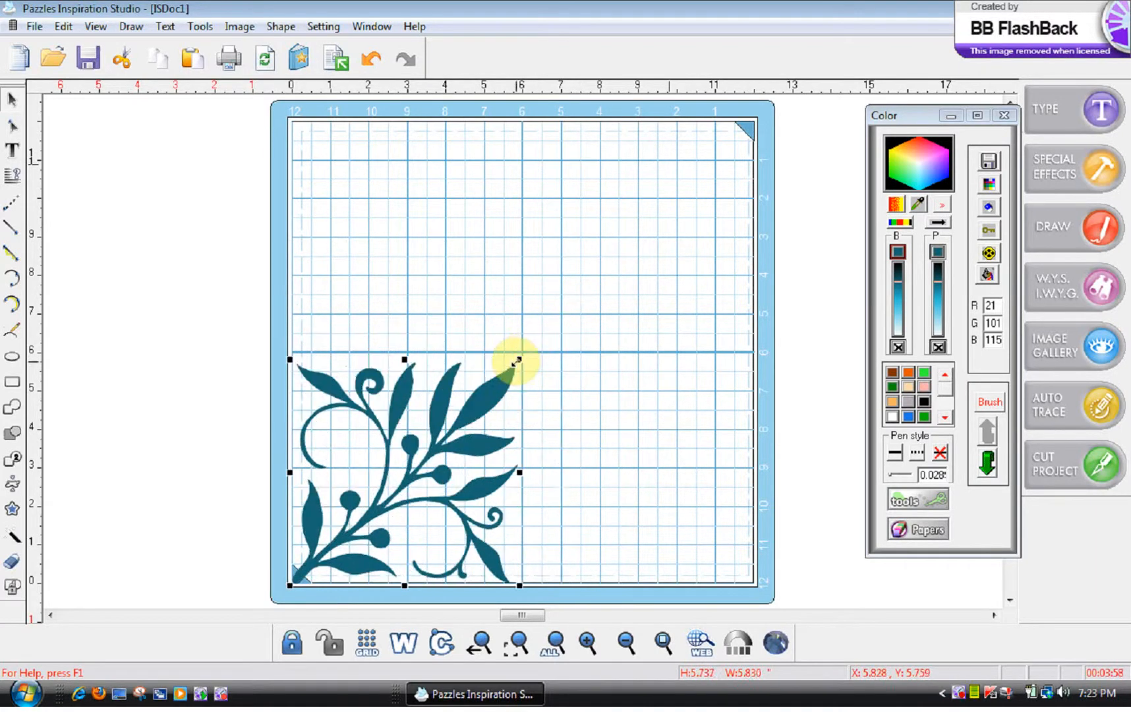
{"action": "left_click_drag", "start_coordinate": [485, 411], "coordinate": [714, 175]}
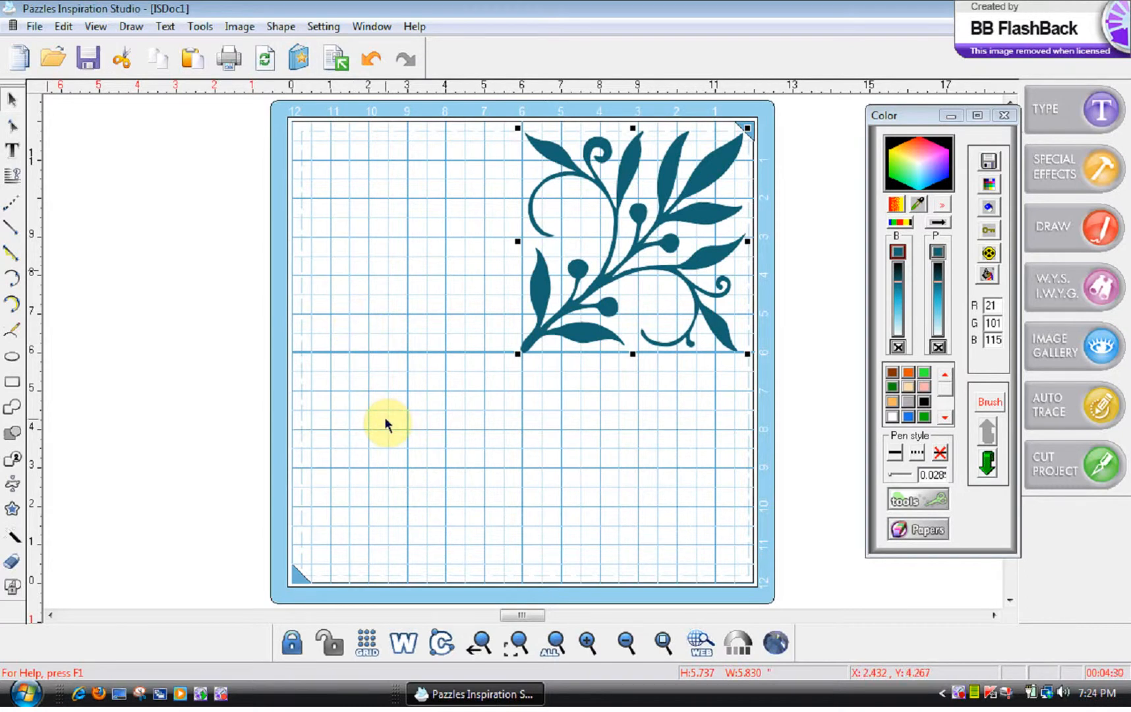
Mirror-duplicate the flourish about its left-middle reference point to fill the upper-left quadrant
{"action": "key", "text": "ctrl+m"}
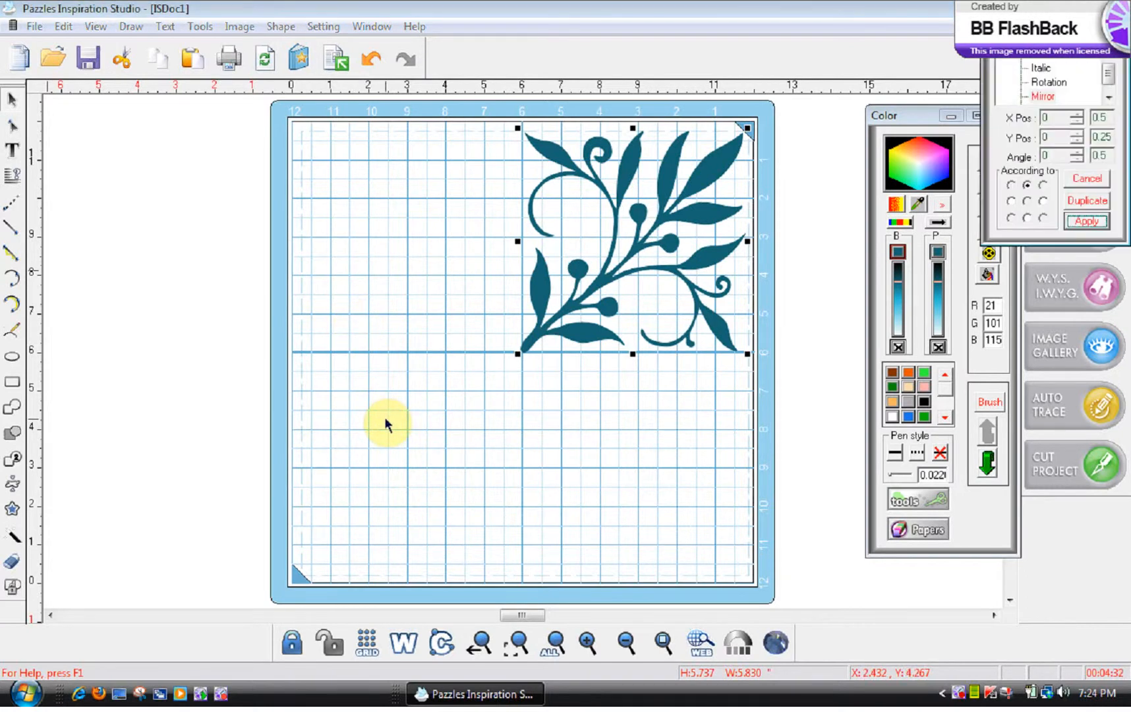
{"action": "left_click_drag", "start_coordinate": [1016, 14], "coordinate": [810, 151]}
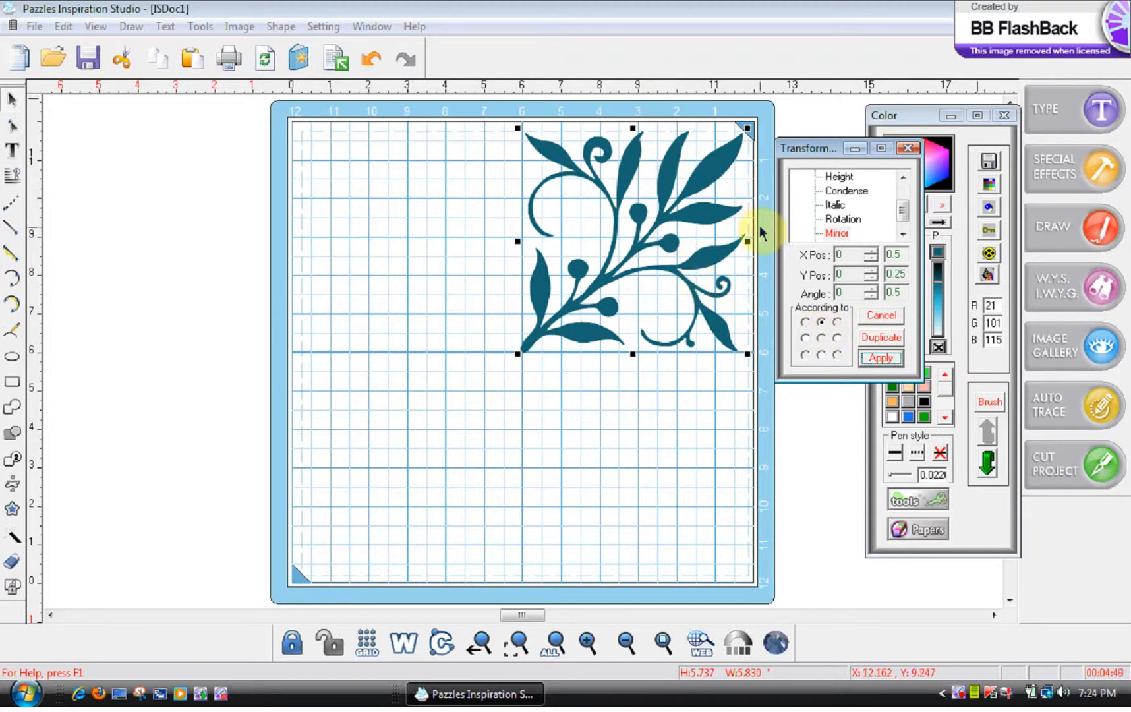
{"action": "left_click", "coordinate": [807, 338]}
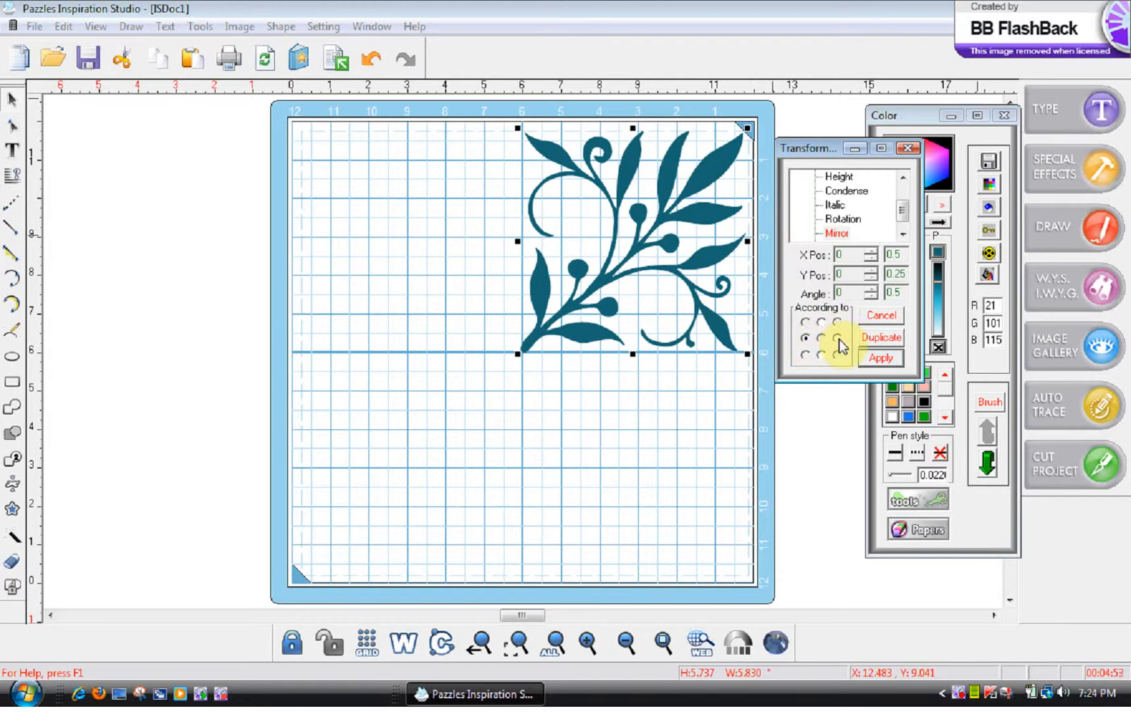
{"action": "left_click", "coordinate": [821, 356]}
{"action": "left_click", "coordinate": [874, 360]}
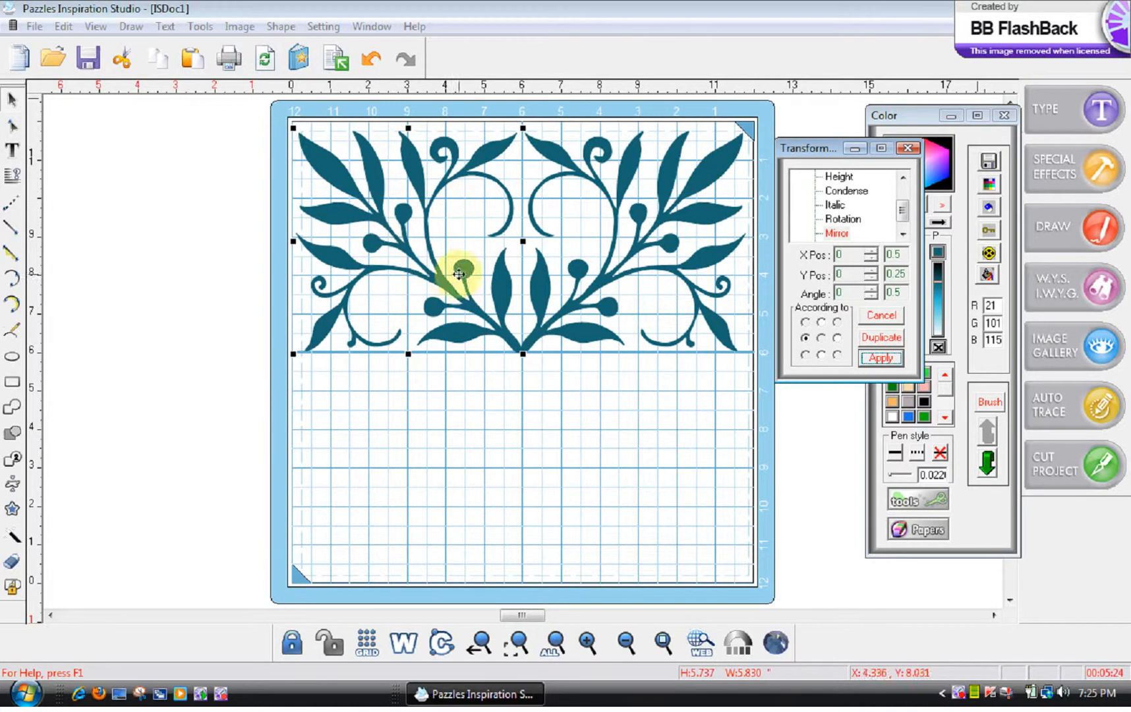
Mirror-duplicate the upper-left flourish about its bottom-middle point and that copy about its right-middle point to fill the lower quadrants
{"action": "left_click", "coordinate": [822, 355]}
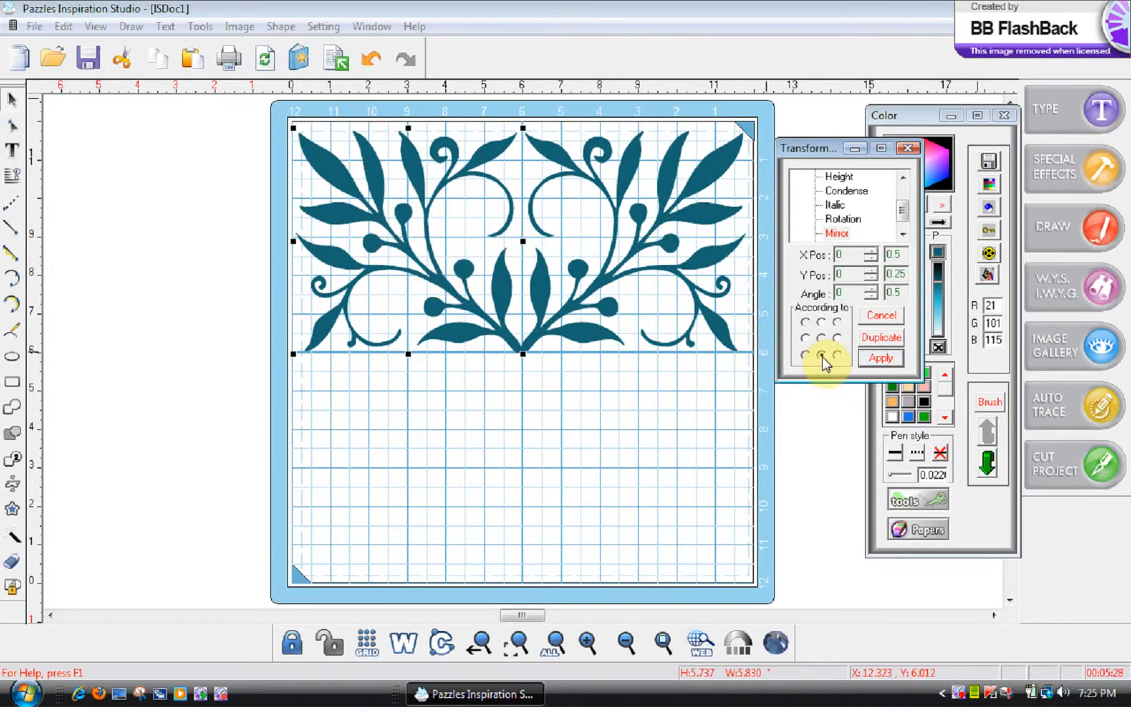
{"action": "left_click", "coordinate": [872, 339]}
{"action": "left_click", "coordinate": [871, 358]}
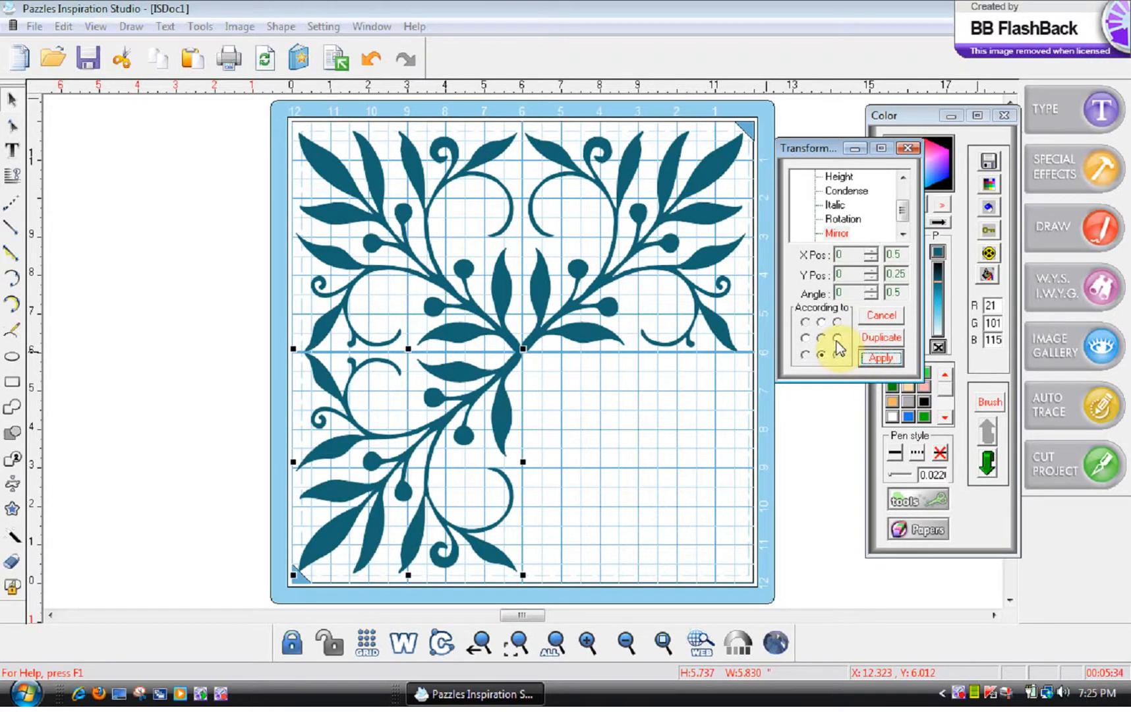
{"action": "left_click", "coordinate": [837, 338]}
{"action": "left_click", "coordinate": [881, 343]}
{"action": "left_click", "coordinate": [872, 357]}
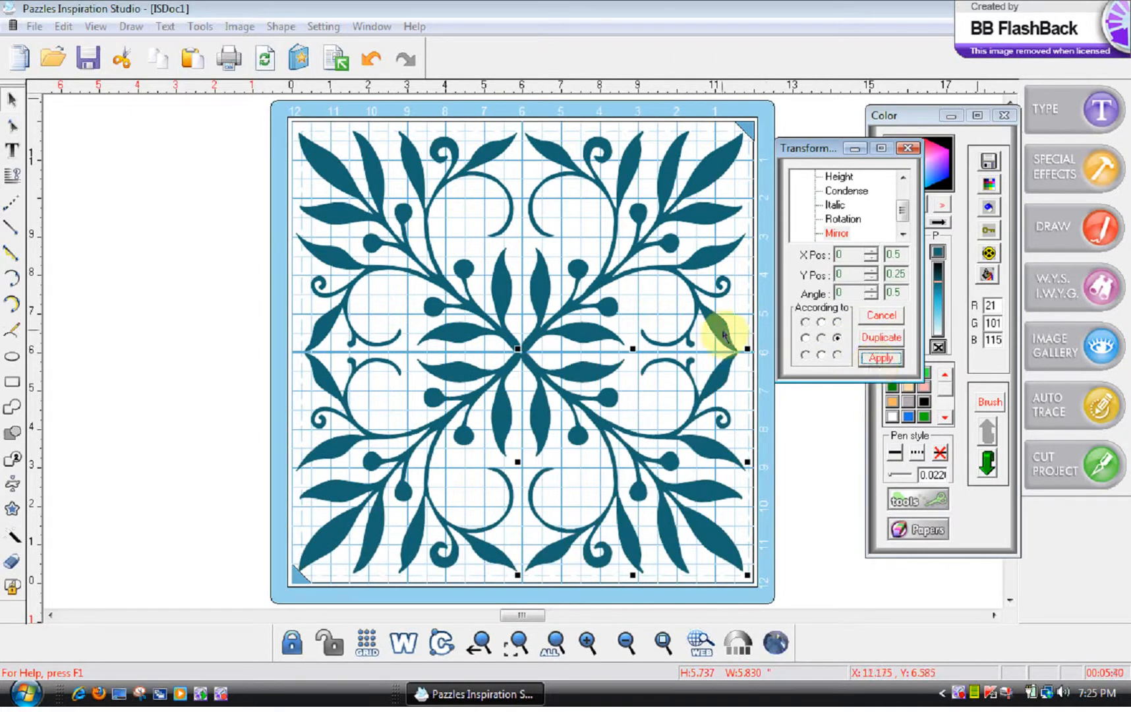
Undo the two mirrored copies in the lower quadrants
{"action": "left_click", "coordinate": [363, 59]}
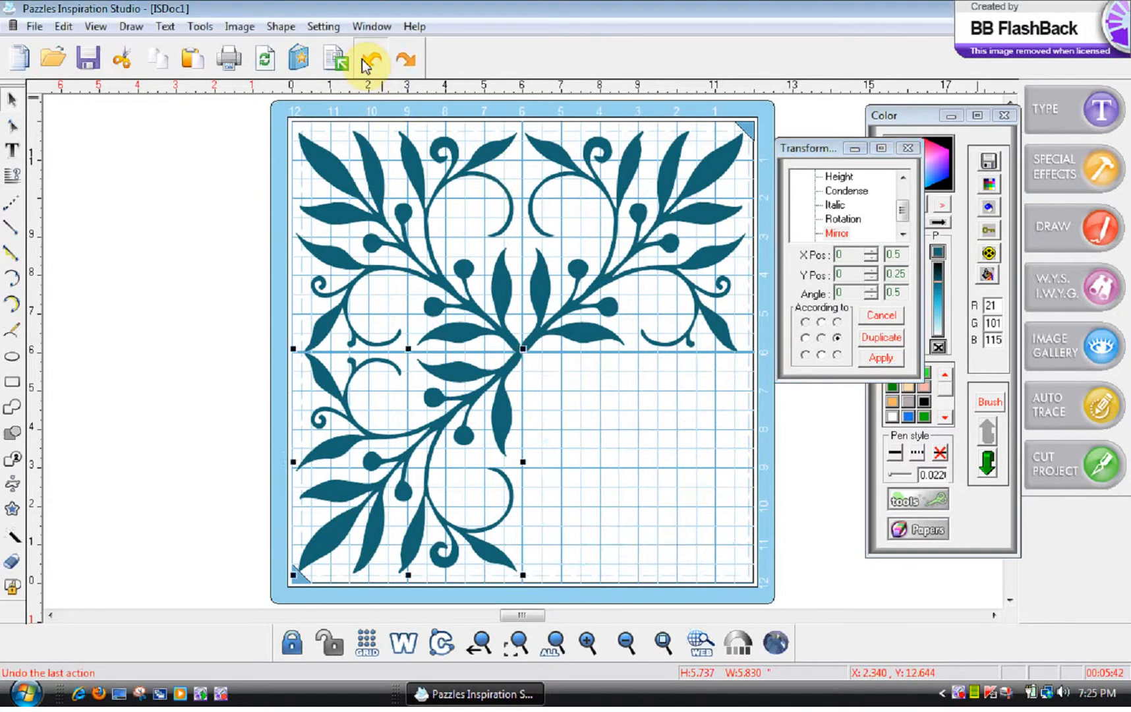
{"action": "left_click", "coordinate": [363, 59]}
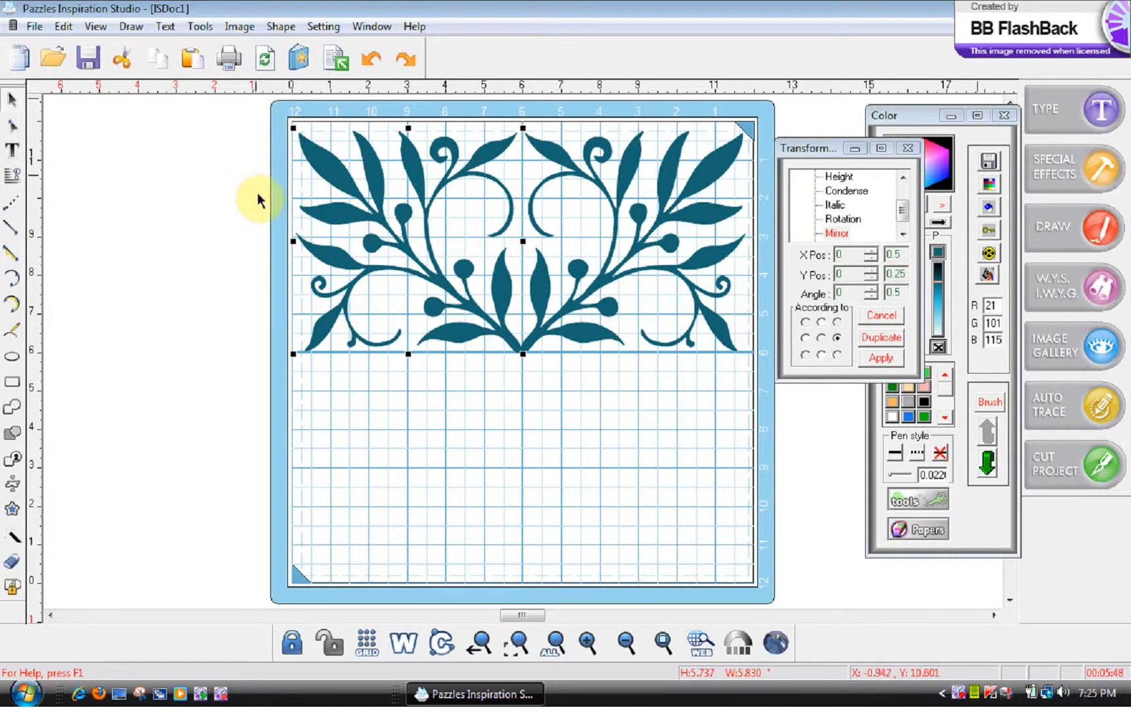
Select both upper flourishes and mirror-duplicate them together about the bottom-middle reference point to fill the lower half
{"action": "left_click", "coordinate": [267, 214]}
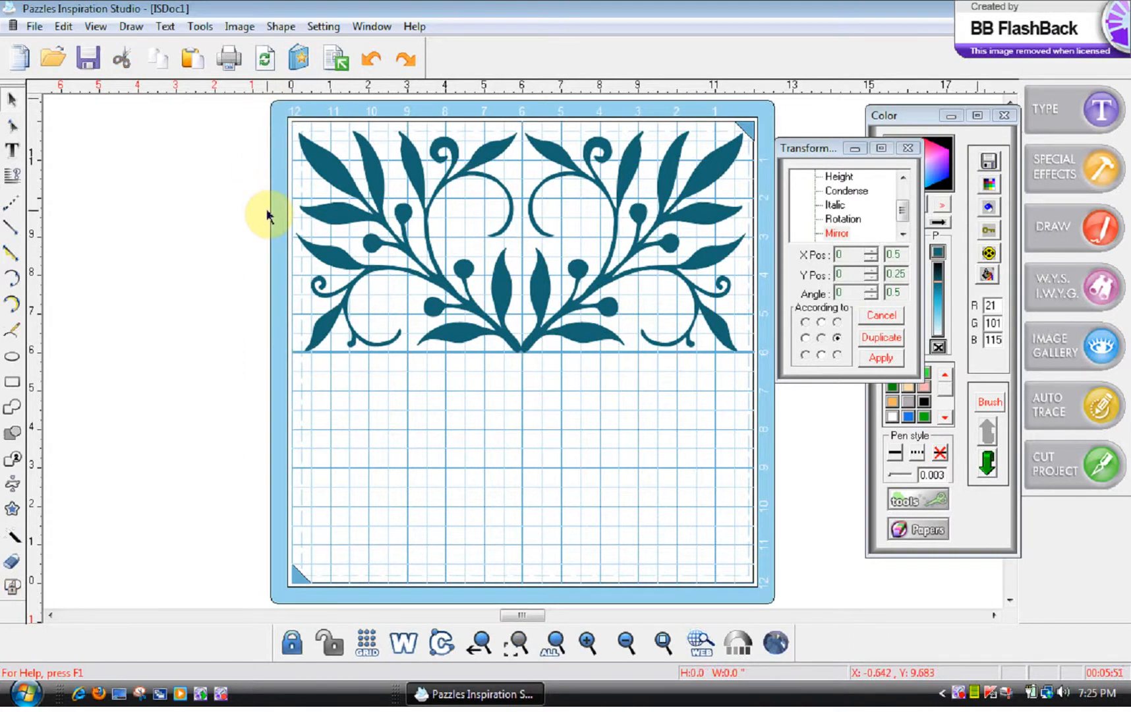
{"action": "key", "text": "ctrl+a"}
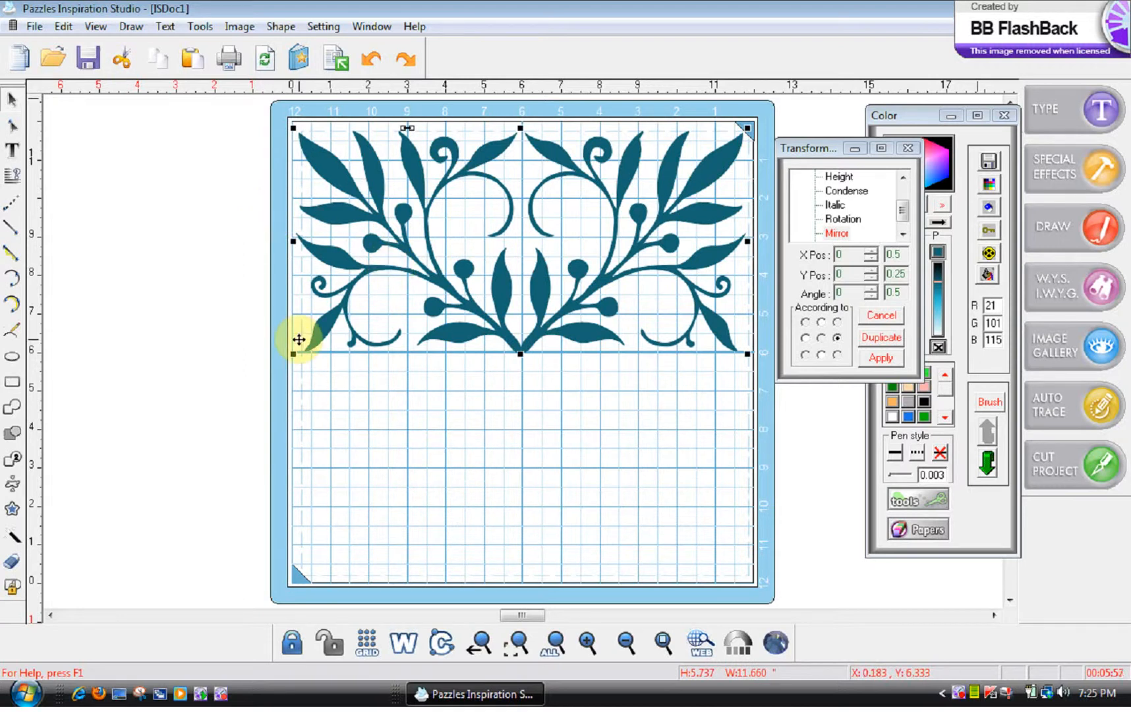
{"action": "left_click", "coordinate": [823, 356]}
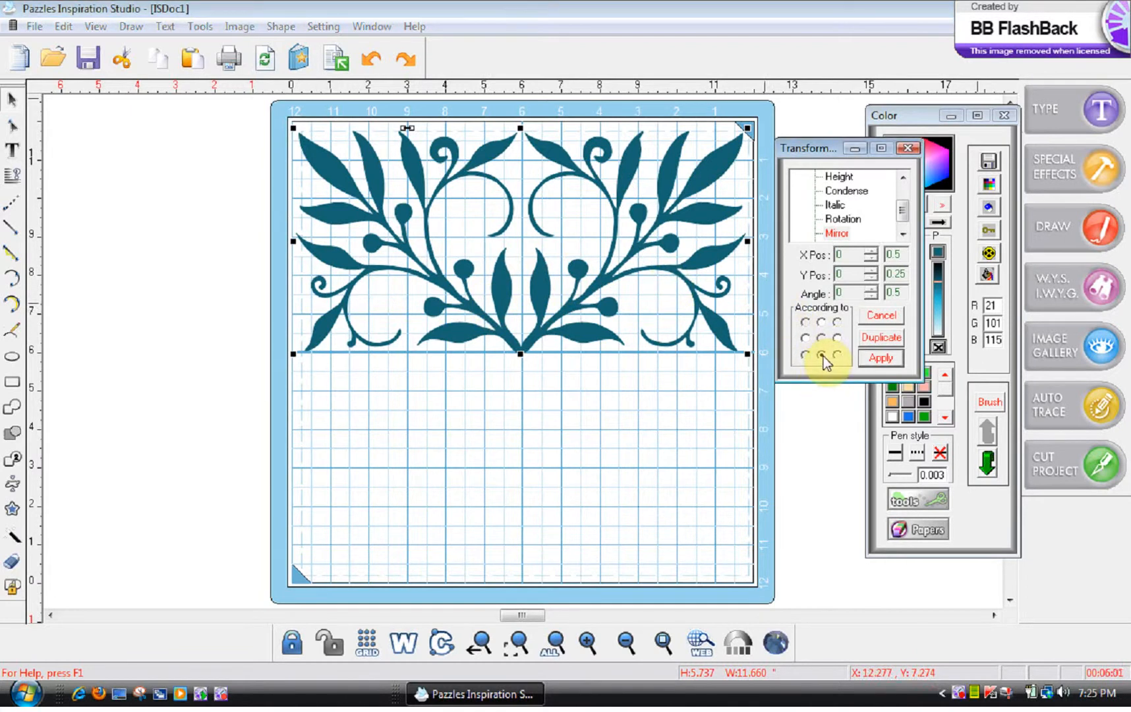
{"action": "left_click", "coordinate": [879, 358]}
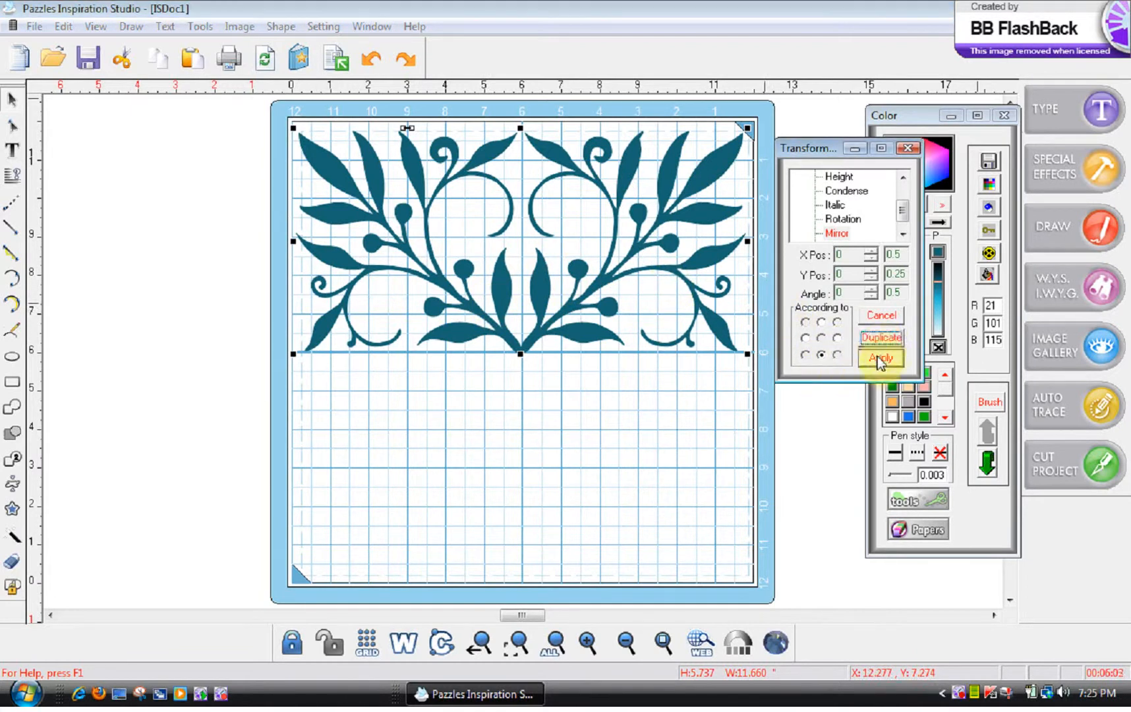
{"action": "left_click", "coordinate": [879, 359]}
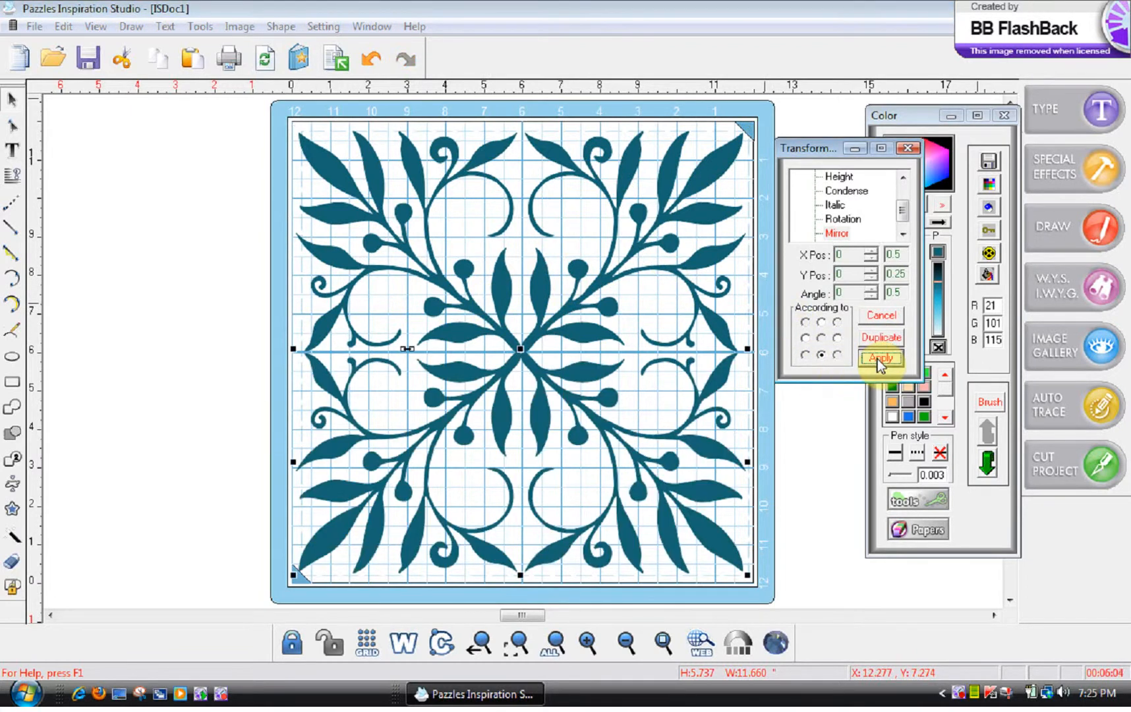
Deselect the artwork and check the outlines of the four flourishes in wireframe view, restoring the filled view
{"action": "left_click", "coordinate": [751, 518]}
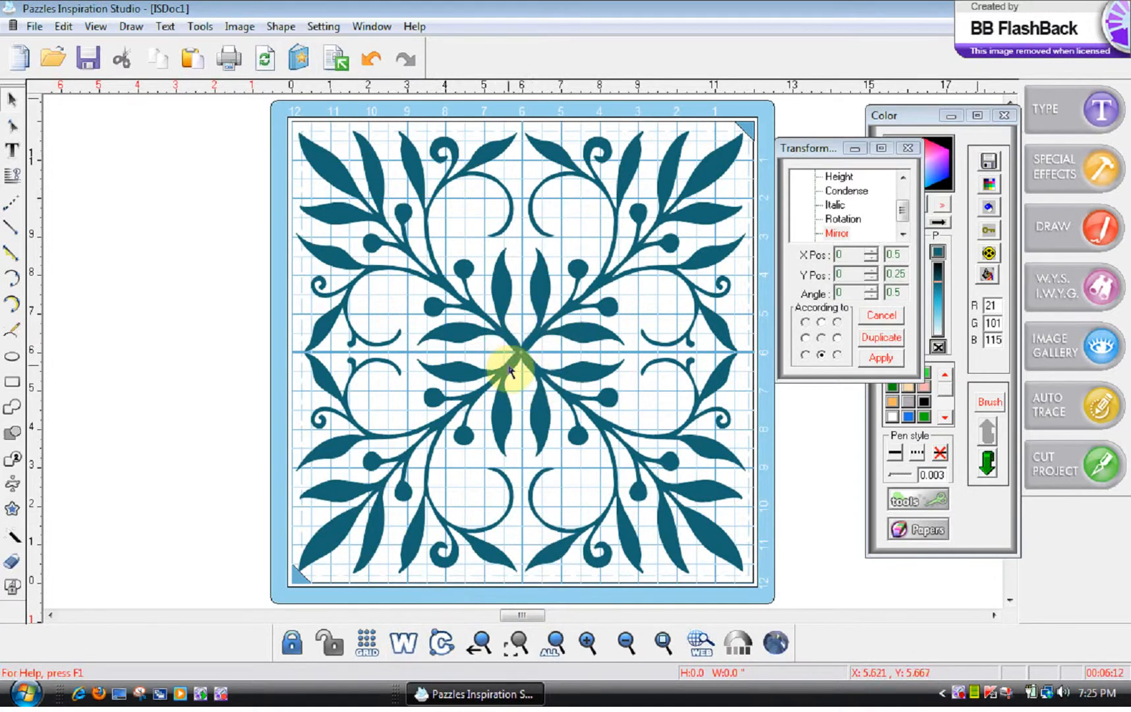
{"action": "left_click", "coordinate": [403, 643]}
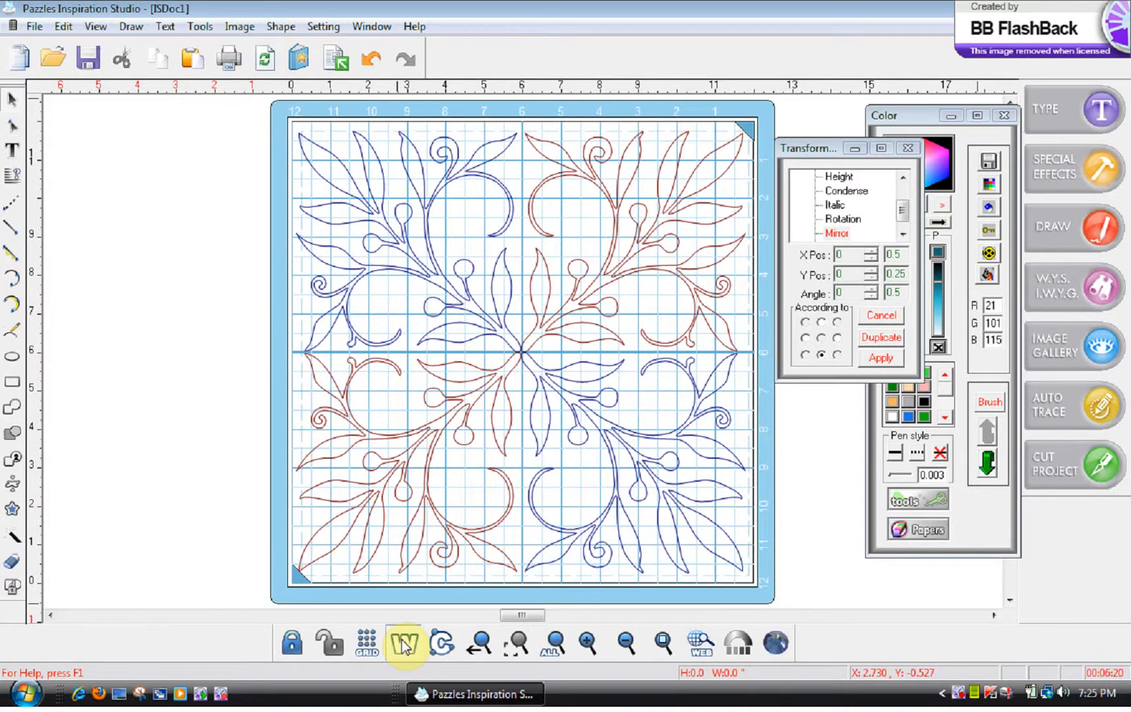
{"action": "left_click", "coordinate": [403, 643]}
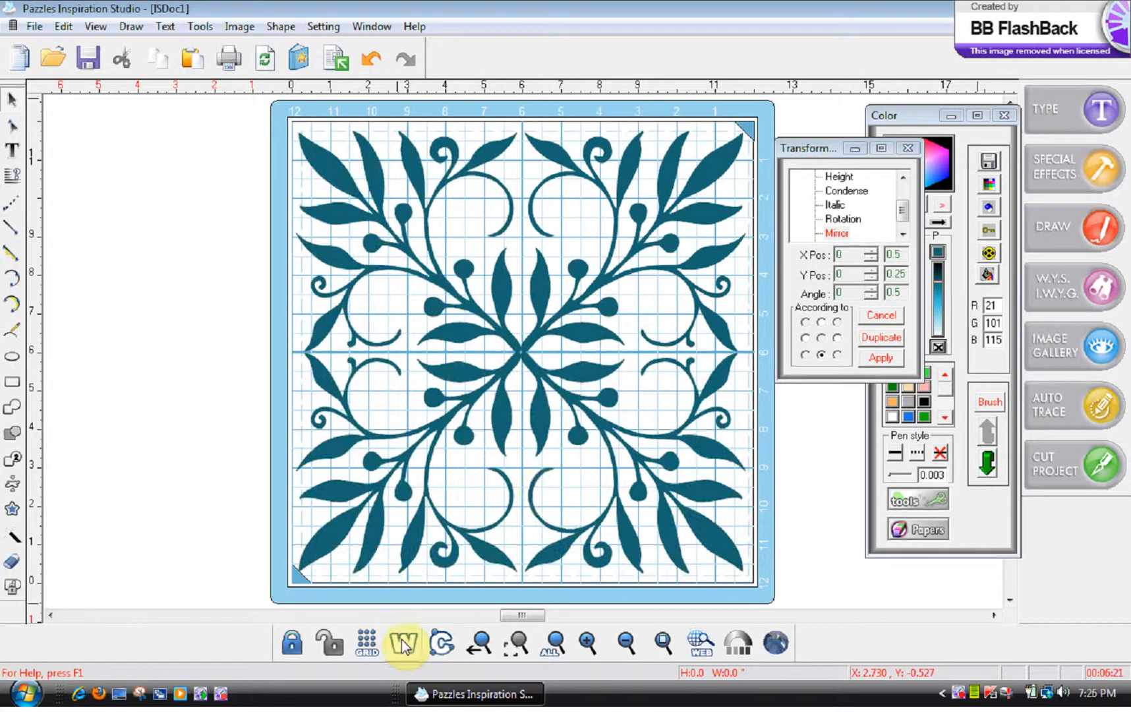
Select the two lower flourishes and nudge them up until they slightly overlap the upper pair
{"action": "left_click", "coordinate": [607, 428]}
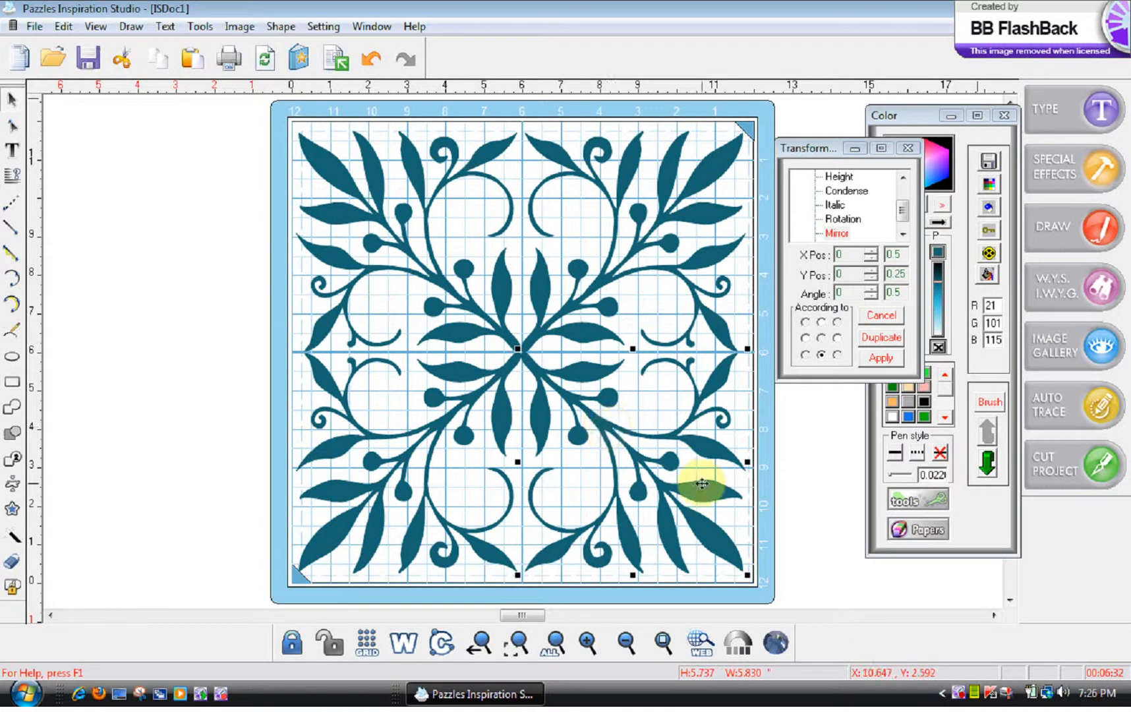
{"action": "left_click_drag", "start_coordinate": [789, 591], "coordinate": [282, 312]}
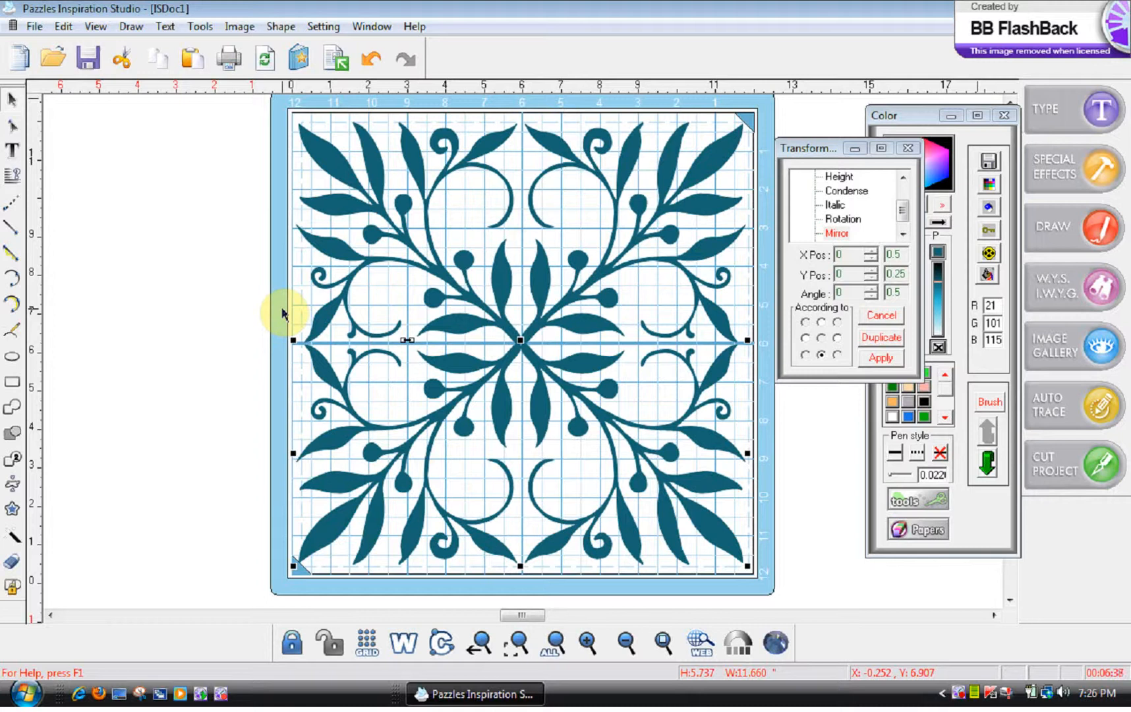
{"action": "key", "text": "Up"}
{"action": "key", "text": "Up"}
{"action": "key", "text": "Up"}
{"action": "key", "text": "Up"}
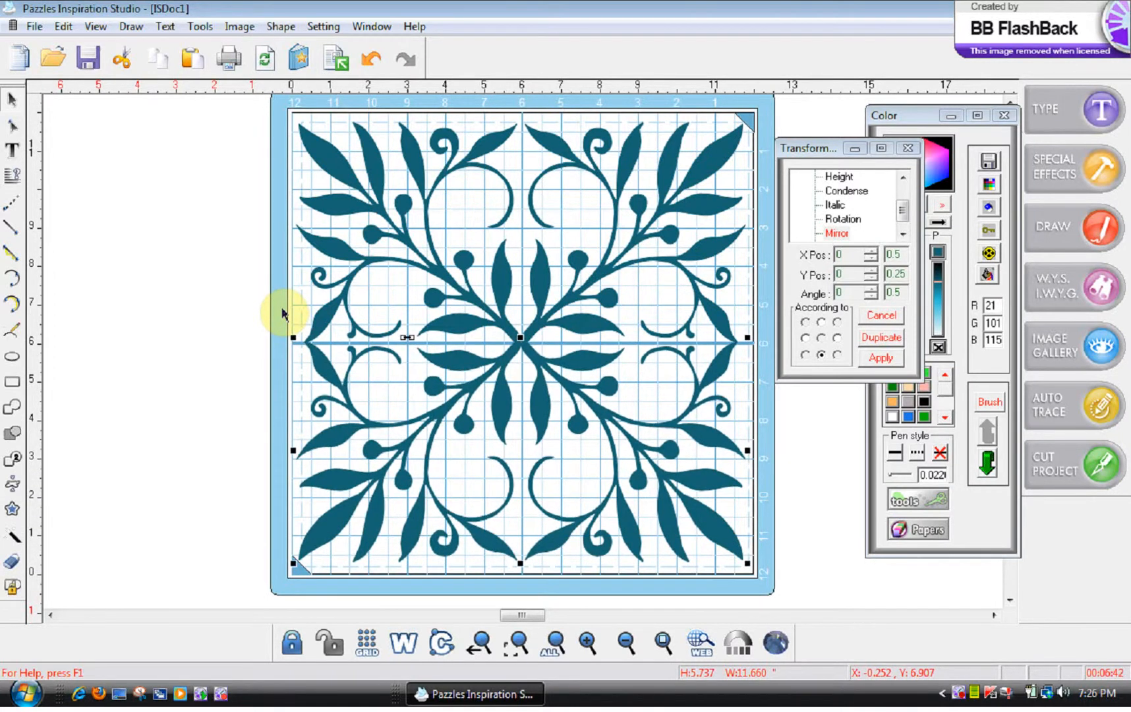
{"action": "key", "text": "Up"}
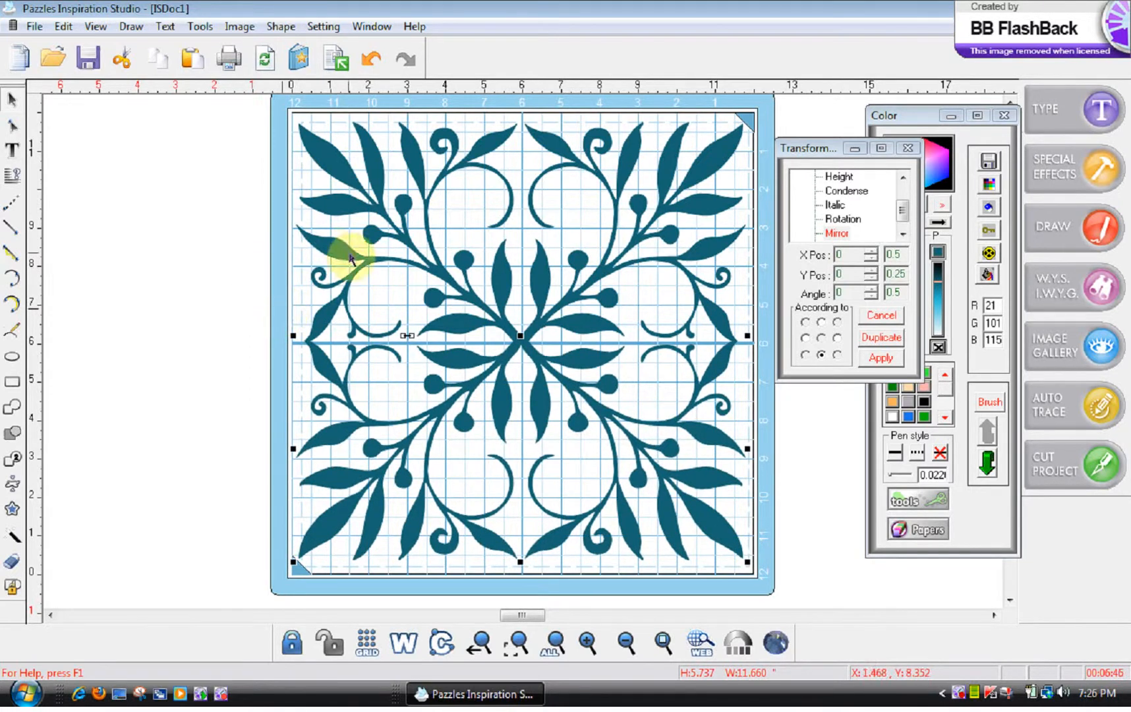
Select the two flourishes of the right half and nudge them left until they overlap the left half
{"action": "left_click_drag", "start_coordinate": [517, 105], "coordinate": [796, 597]}
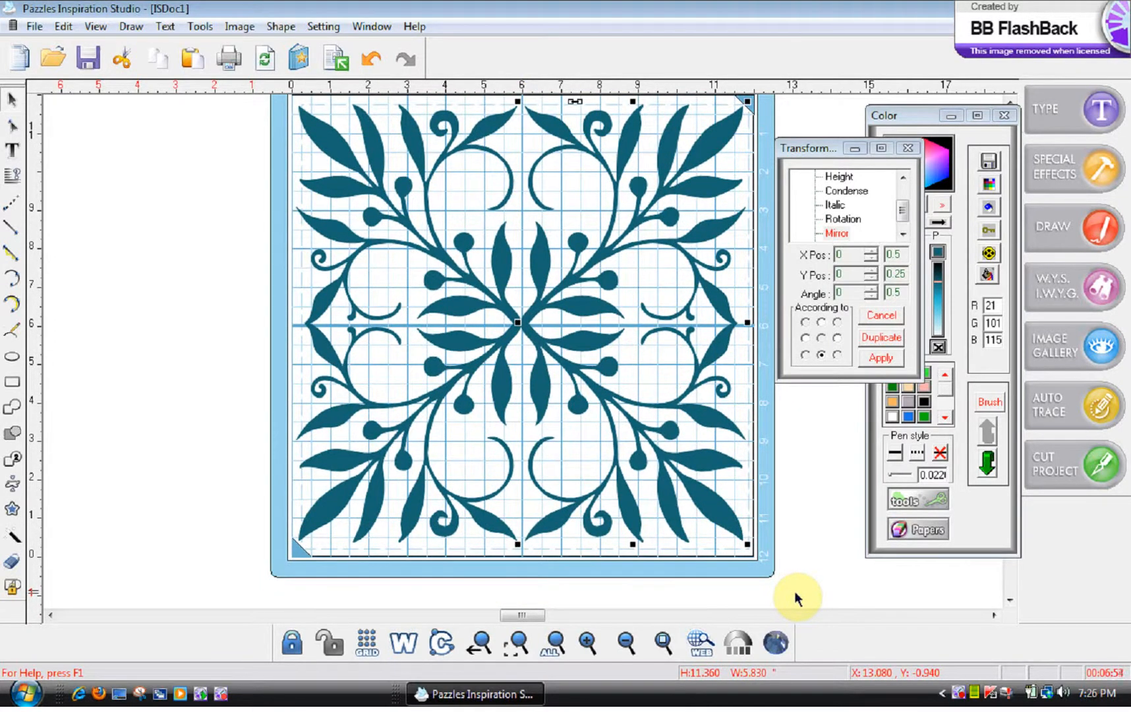
{"action": "key", "text": "Left"}
{"action": "key", "text": "Left"}
{"action": "key", "text": "Left"}
{"action": "key", "text": "Left"}
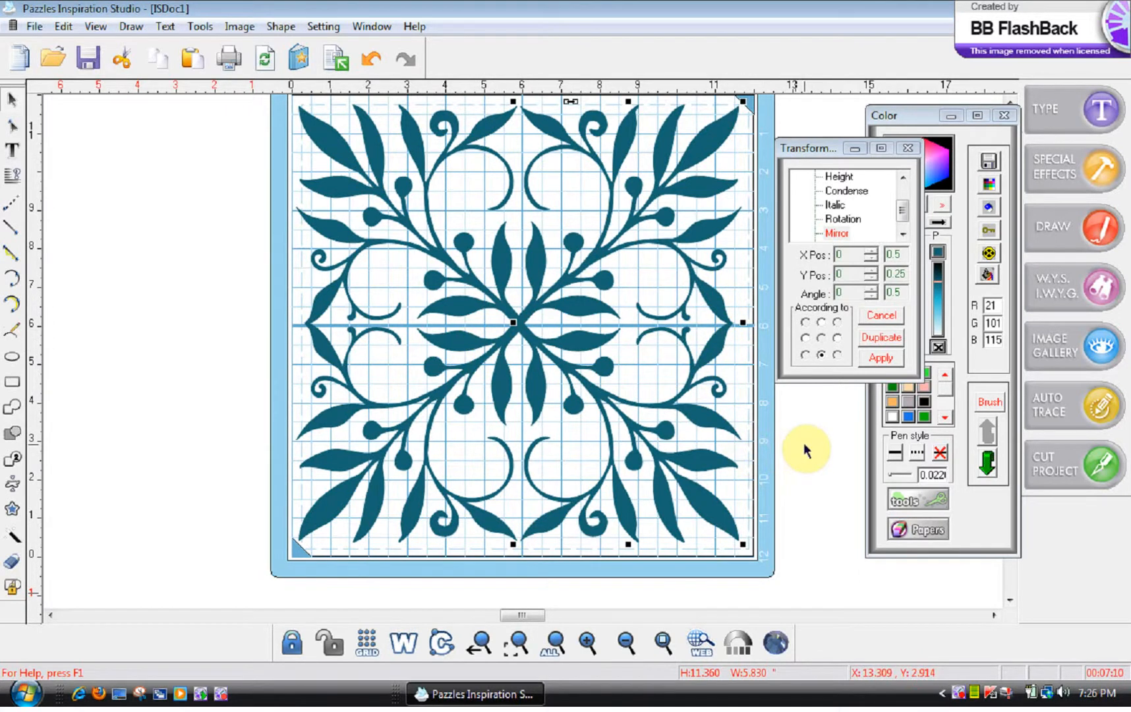
{"action": "key", "text": "Left"}
{"action": "key", "text": "Left"}
{"action": "key", "text": "Left"}
{"action": "key", "text": "Left"}
{"action": "key", "text": "Left"}
{"action": "key", "text": "Left"}
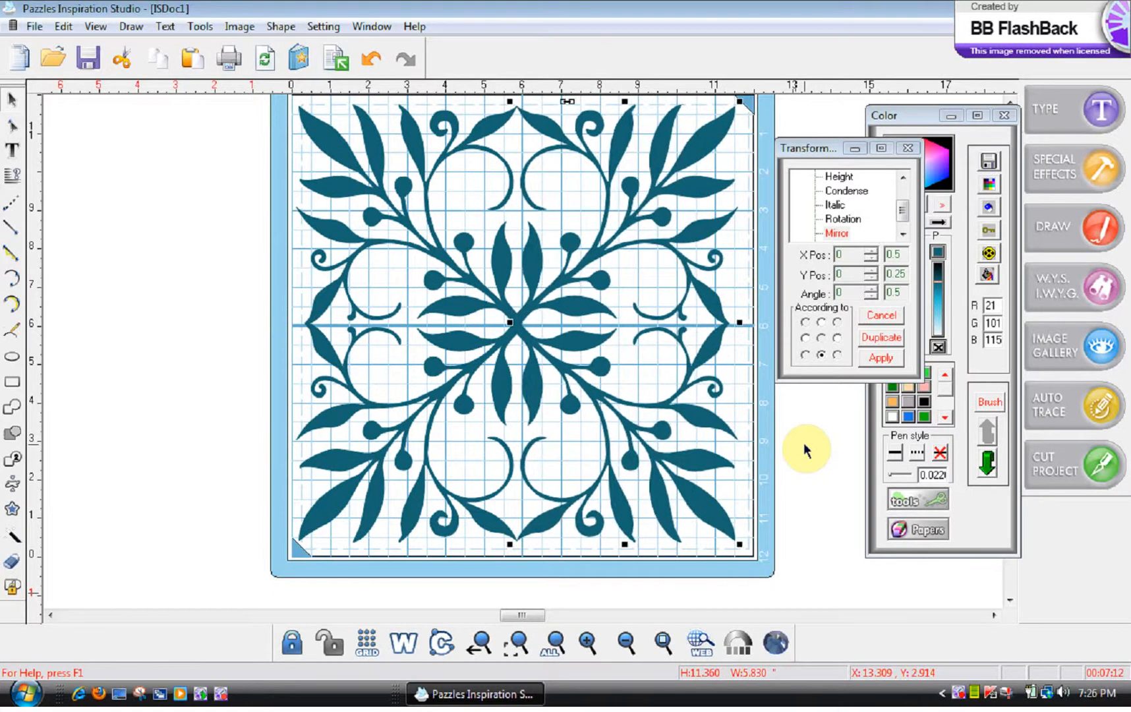
{"action": "key", "text": "Left"}
{"action": "key", "text": "Left"}
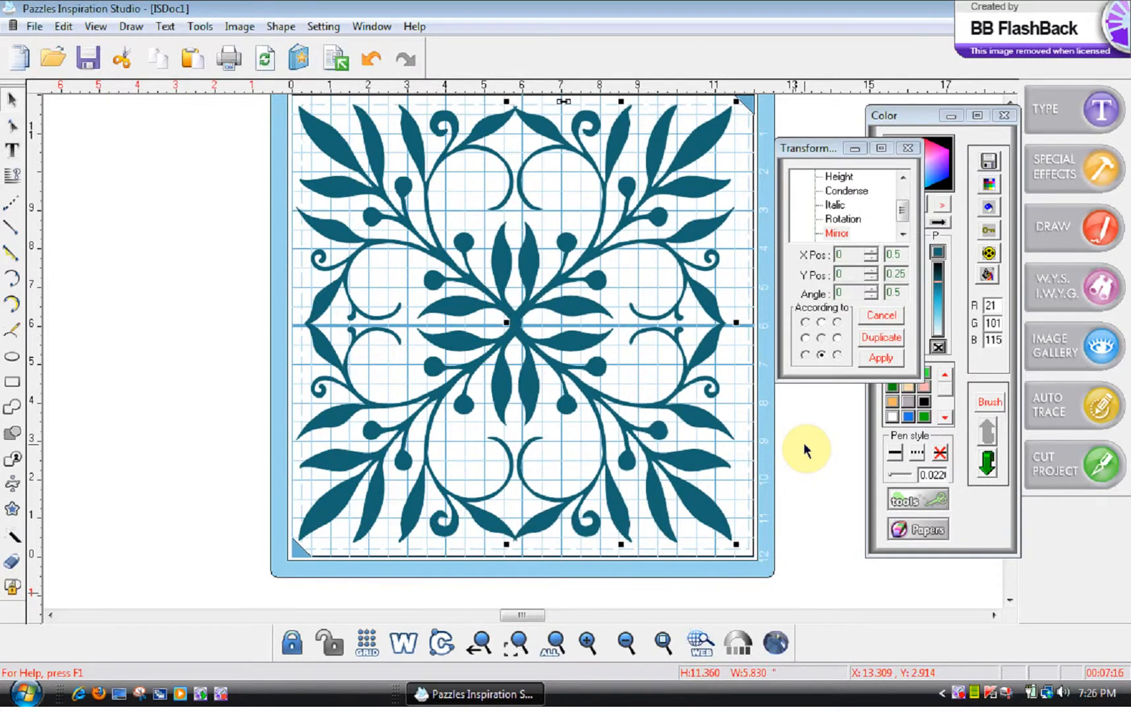
{"action": "key", "text": "Left"}
{"action": "key", "text": "Left"}
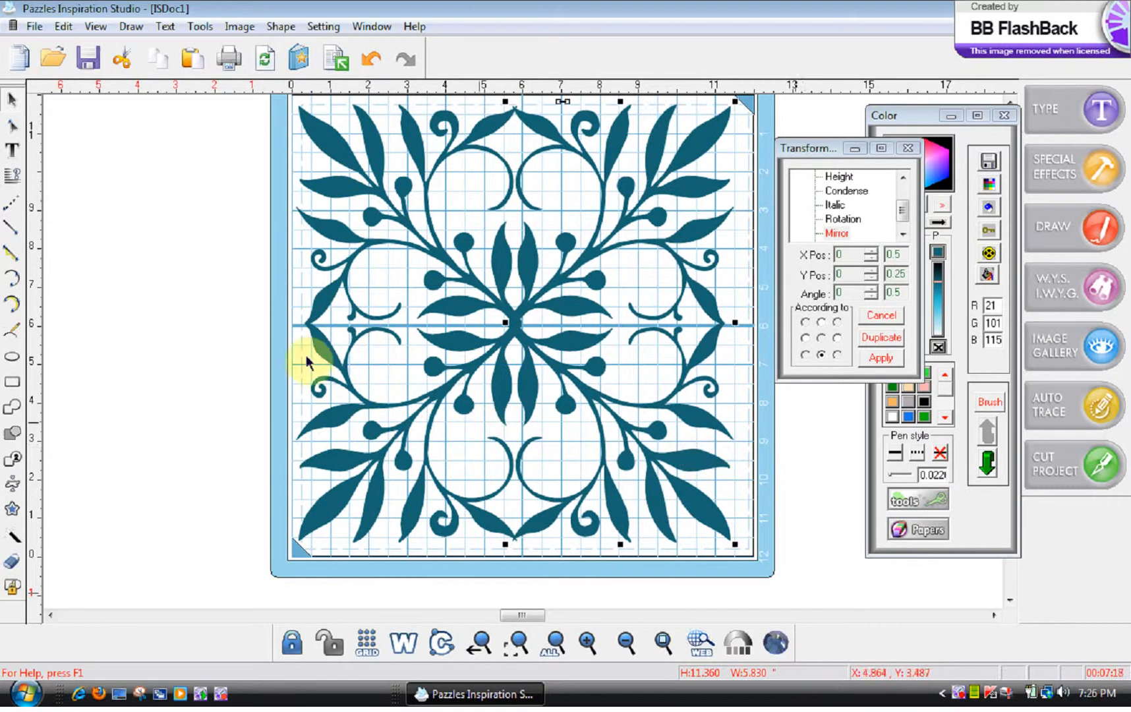
Select all four overlapping flourishes and weld them into one shape
{"action": "left_click", "coordinate": [164, 213]}
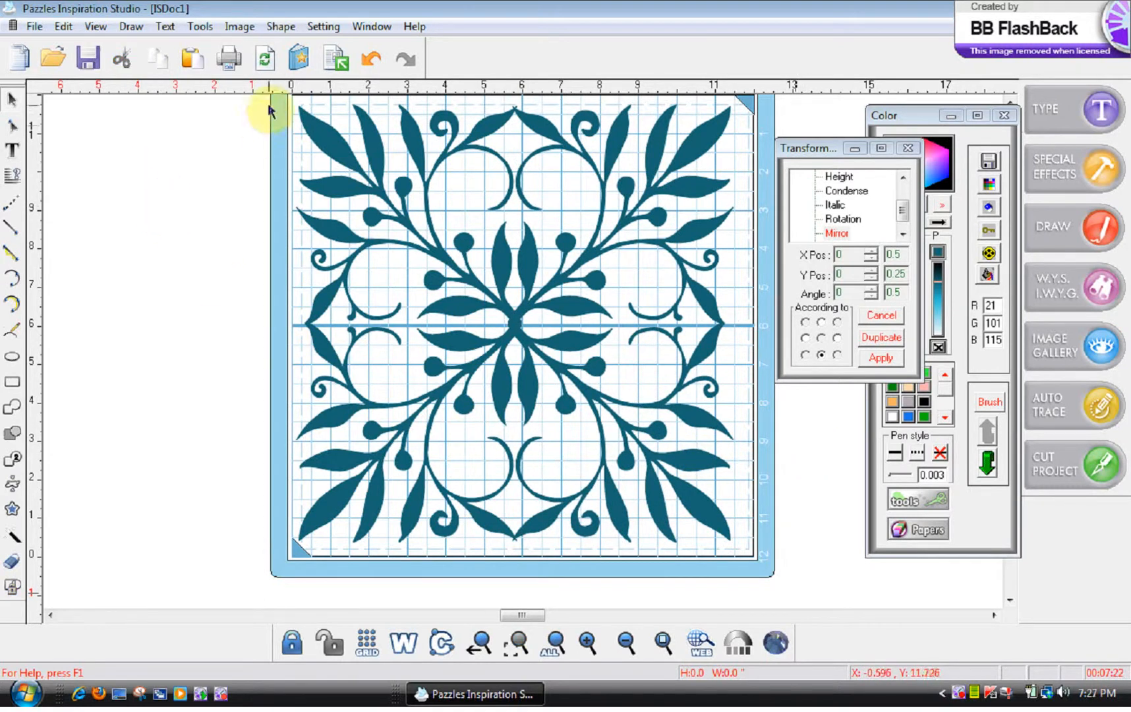
{"action": "key", "text": "ctrl+a"}
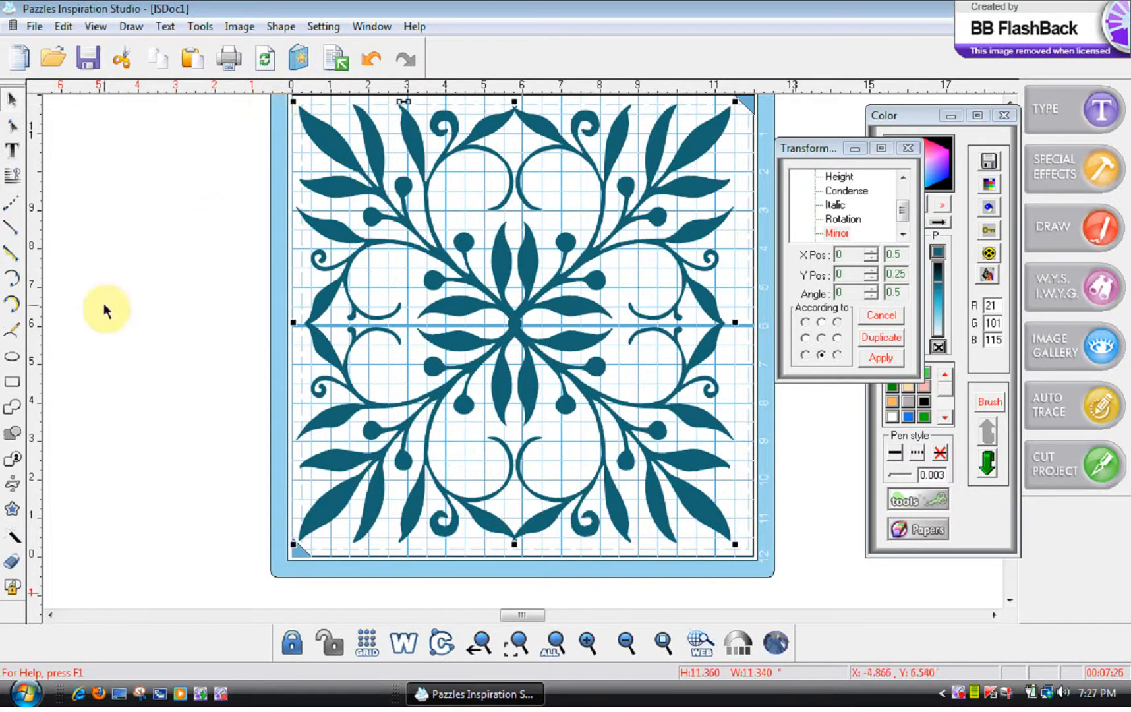
{"action": "left_click", "coordinate": [10, 414]}
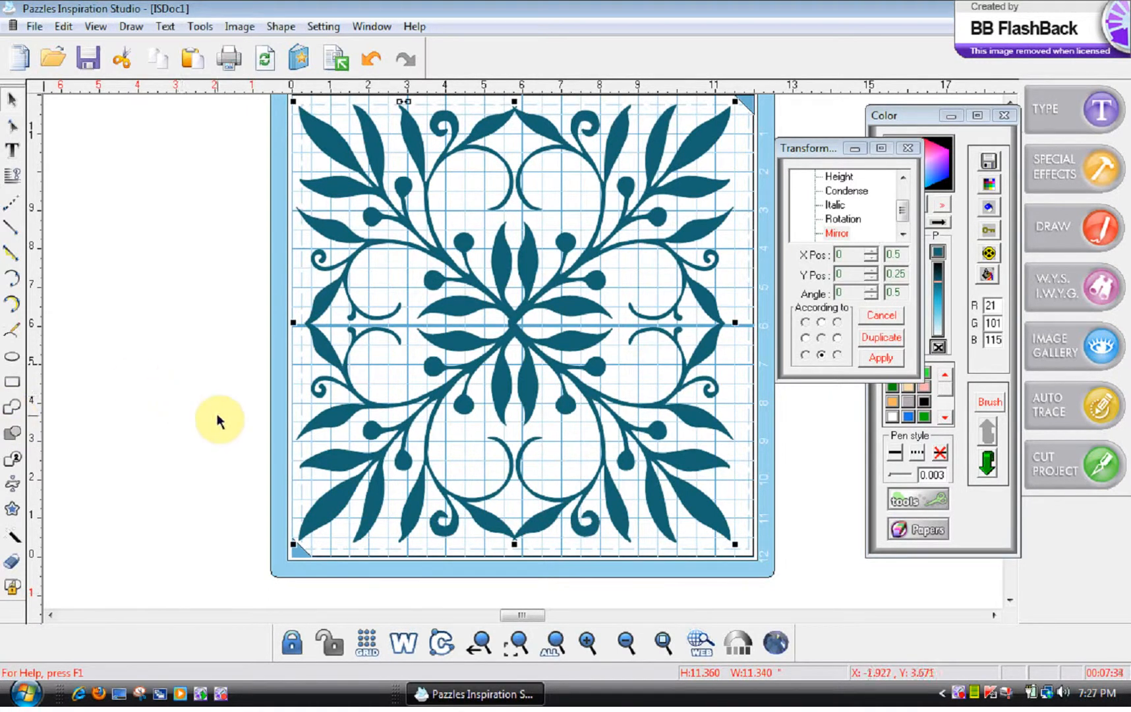
Check the welded shape's outline in wireframe view and restore the filled view
{"action": "left_click", "coordinate": [410, 644]}
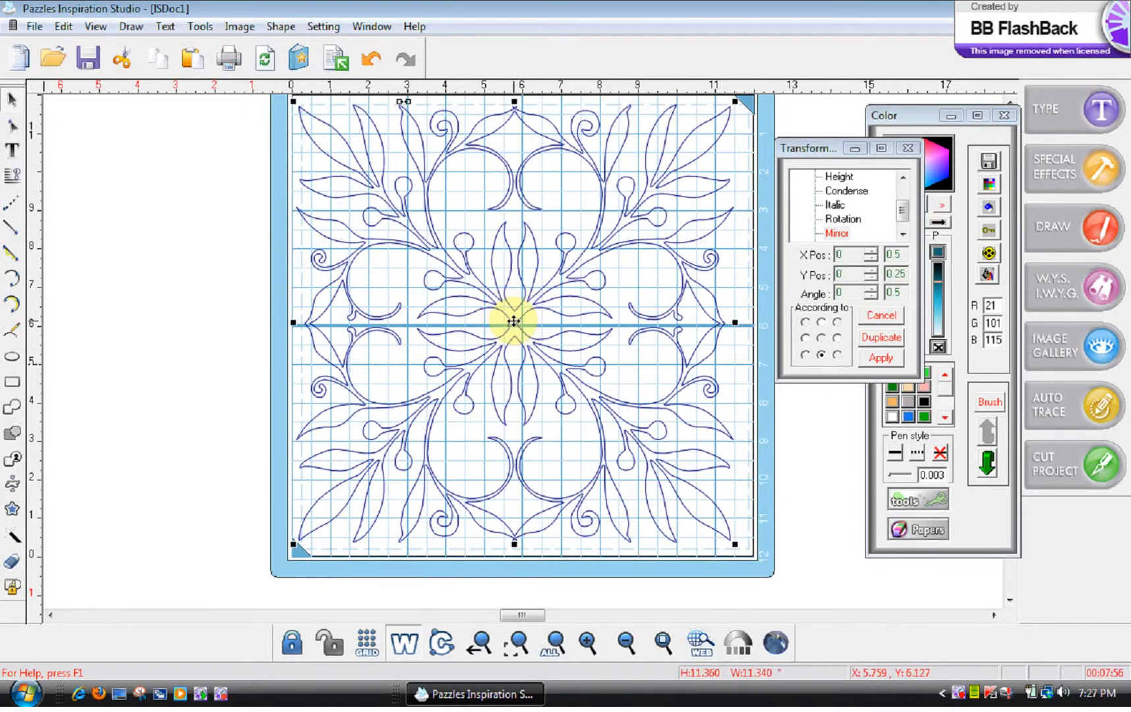
{"action": "left_click", "coordinate": [405, 644]}
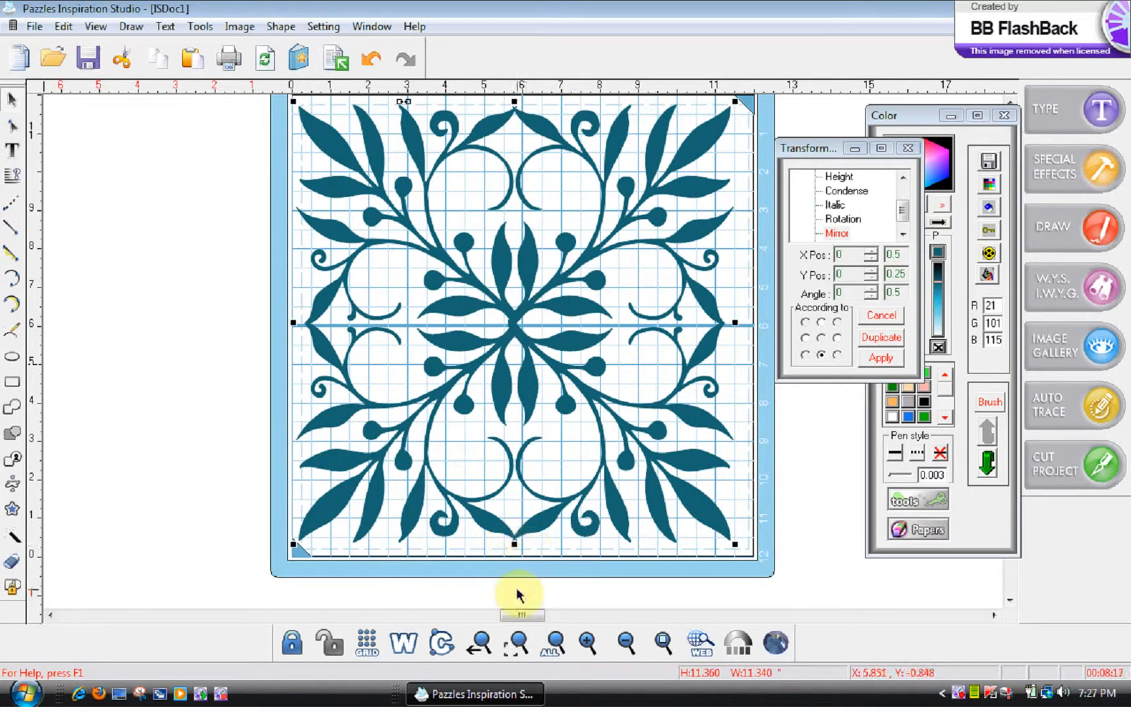
{"action": "left_click", "coordinate": [587, 645]}
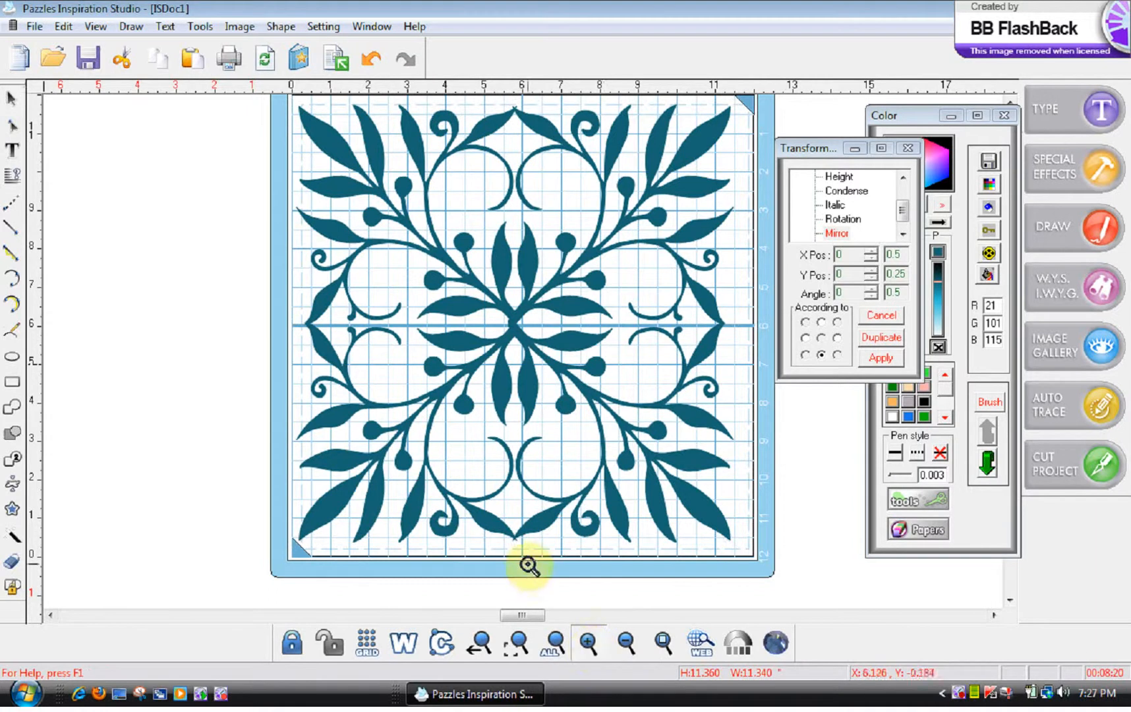
{"action": "left_click_drag", "start_coordinate": [493, 529], "coordinate": [538, 552]}
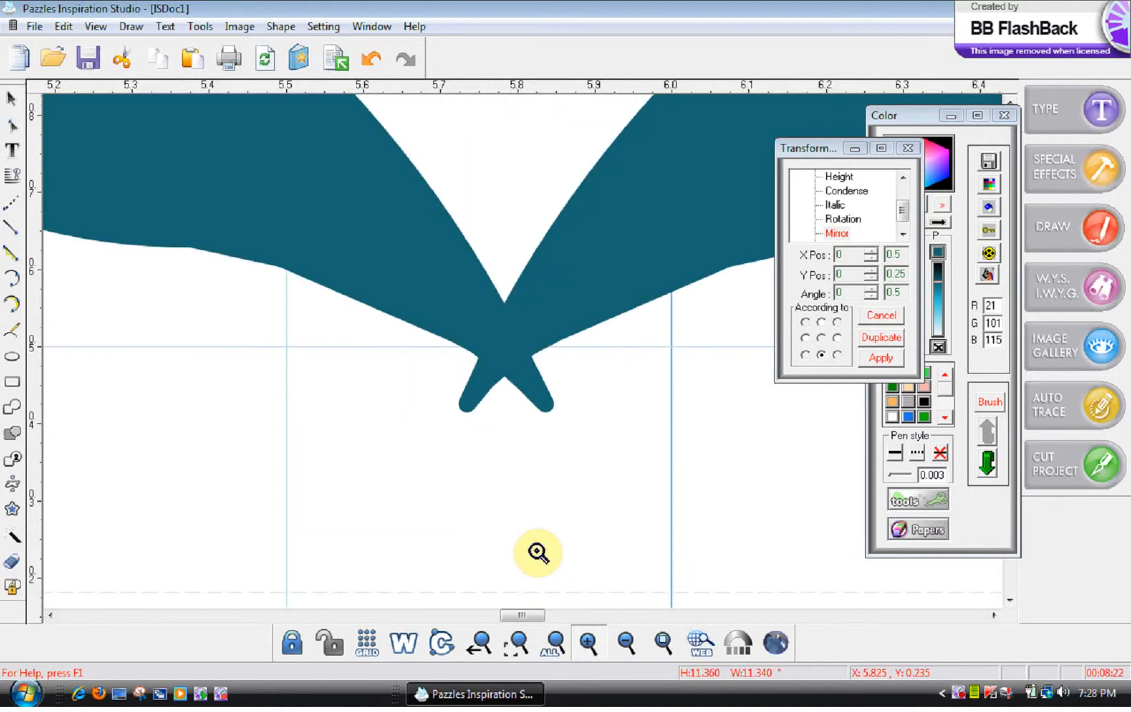
{"action": "left_click", "coordinate": [11, 264]}
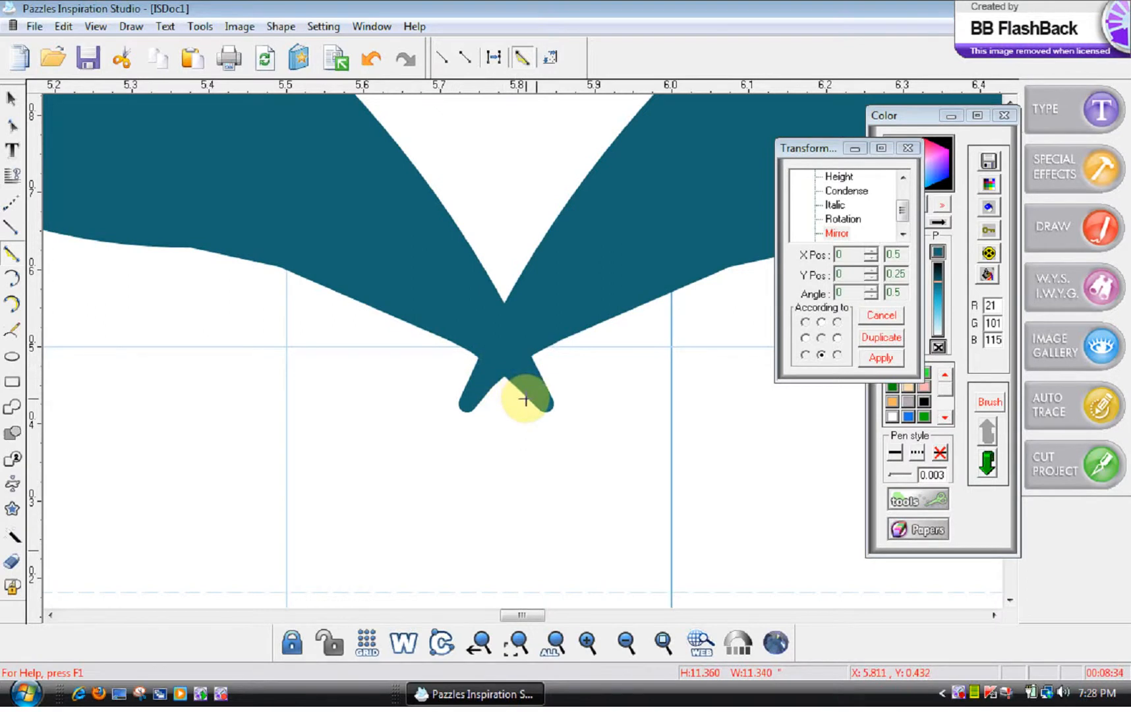
{"action": "left_click", "coordinate": [661, 640]}
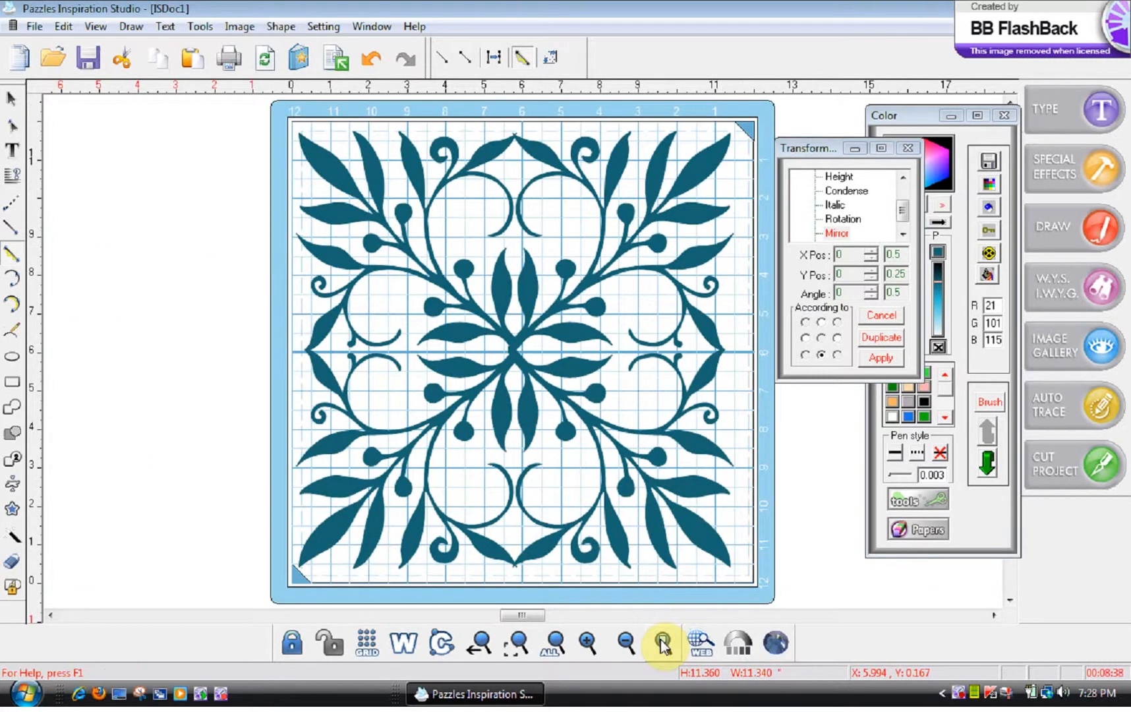
Break the welded design's group and replace the crossed leaf tips at the bottom centre with straight segments, trimming both stubs
{"action": "left_click", "coordinate": [12, 99]}
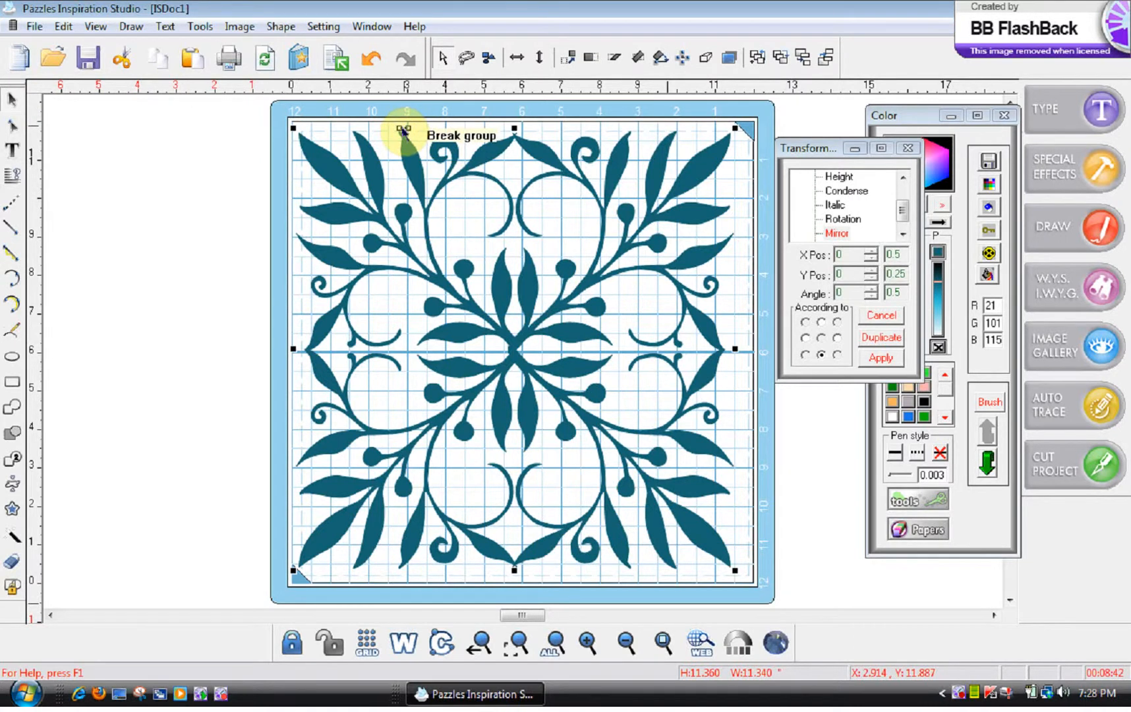
{"action": "left_click", "coordinate": [403, 130]}
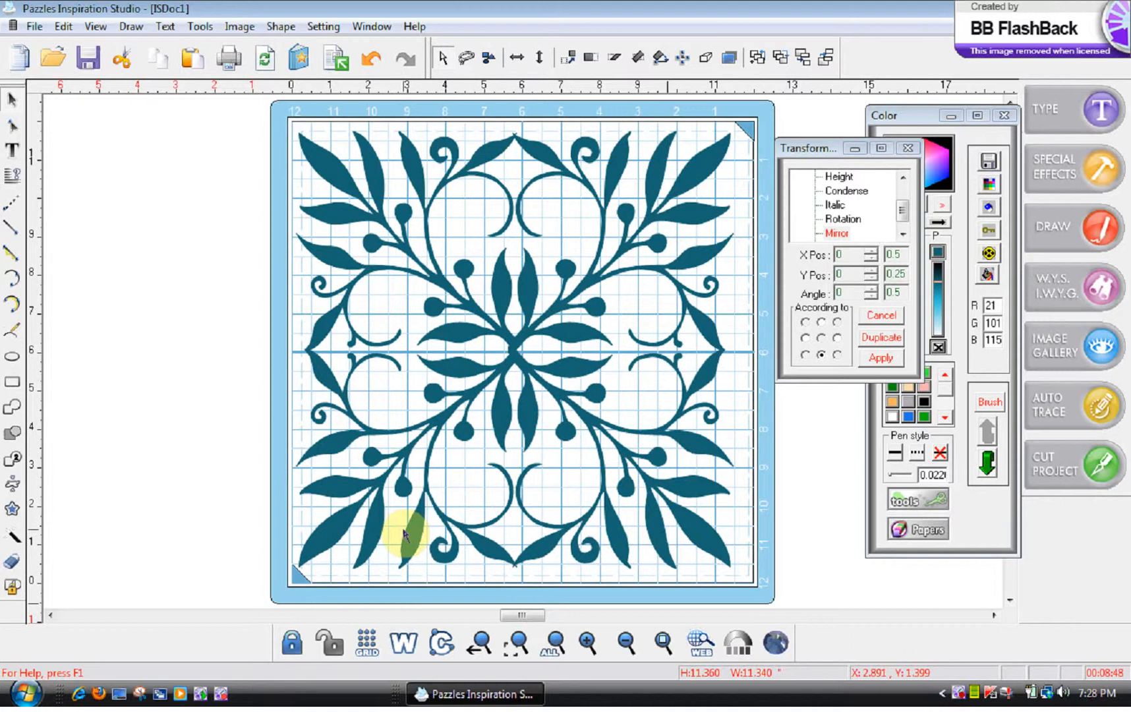
{"action": "left_click", "coordinate": [587, 641]}
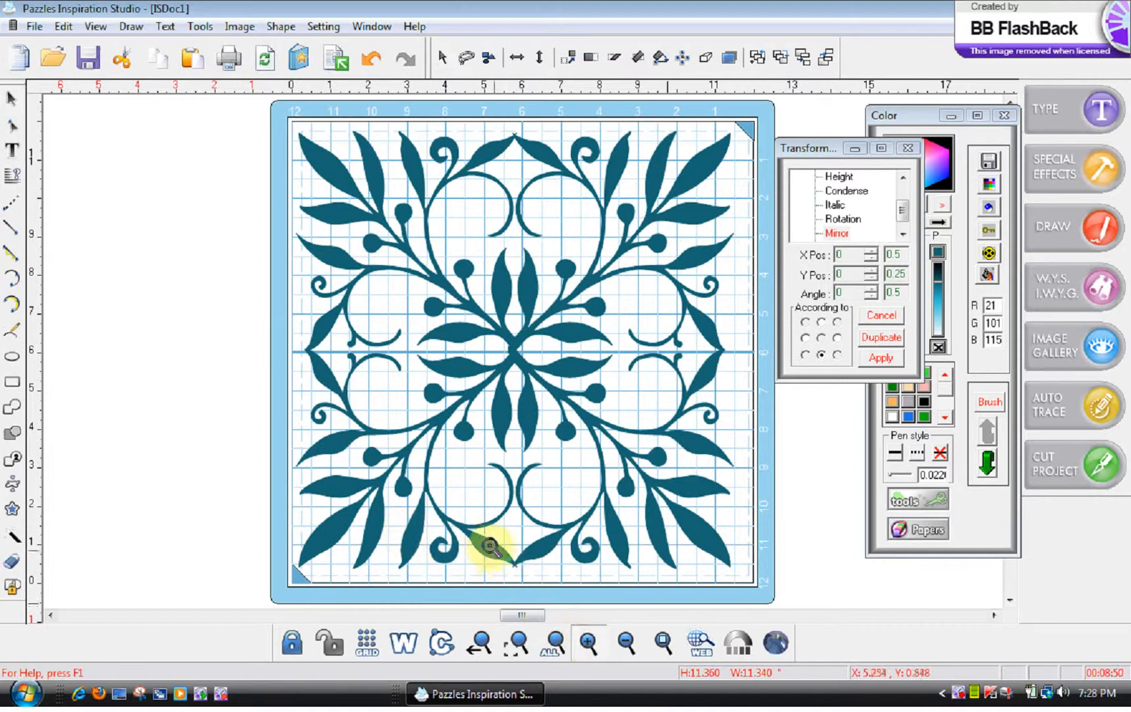
{"action": "left_click", "coordinate": [552, 581]}
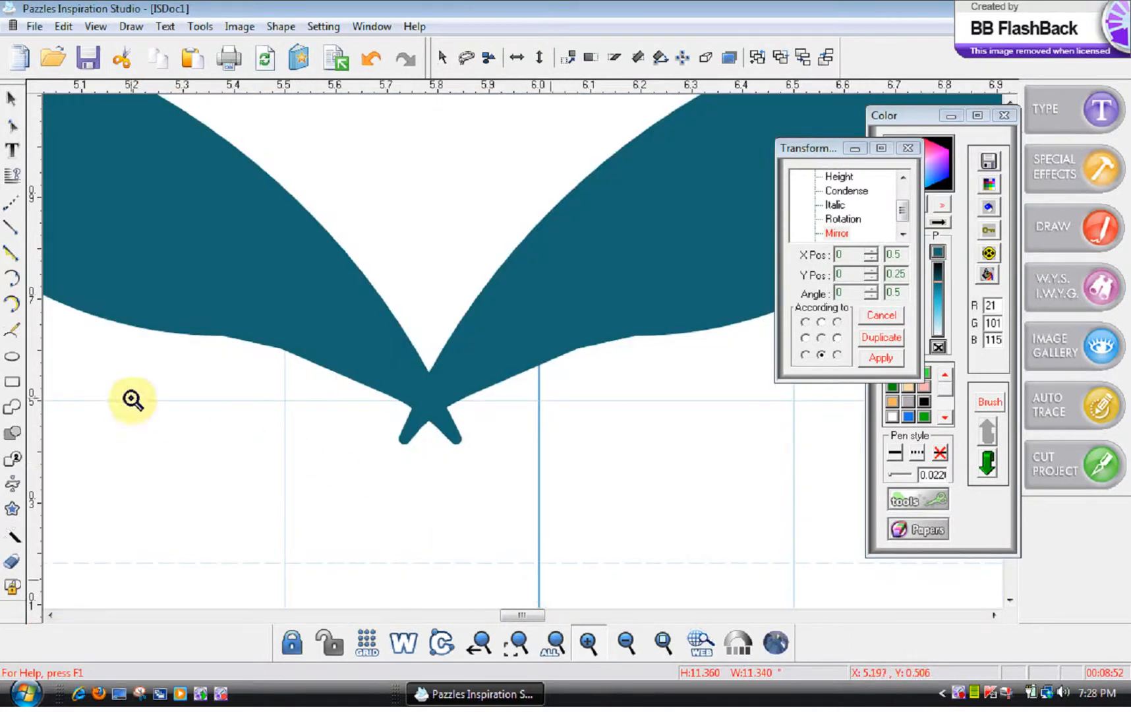
{"action": "left_click", "coordinate": [17, 253]}
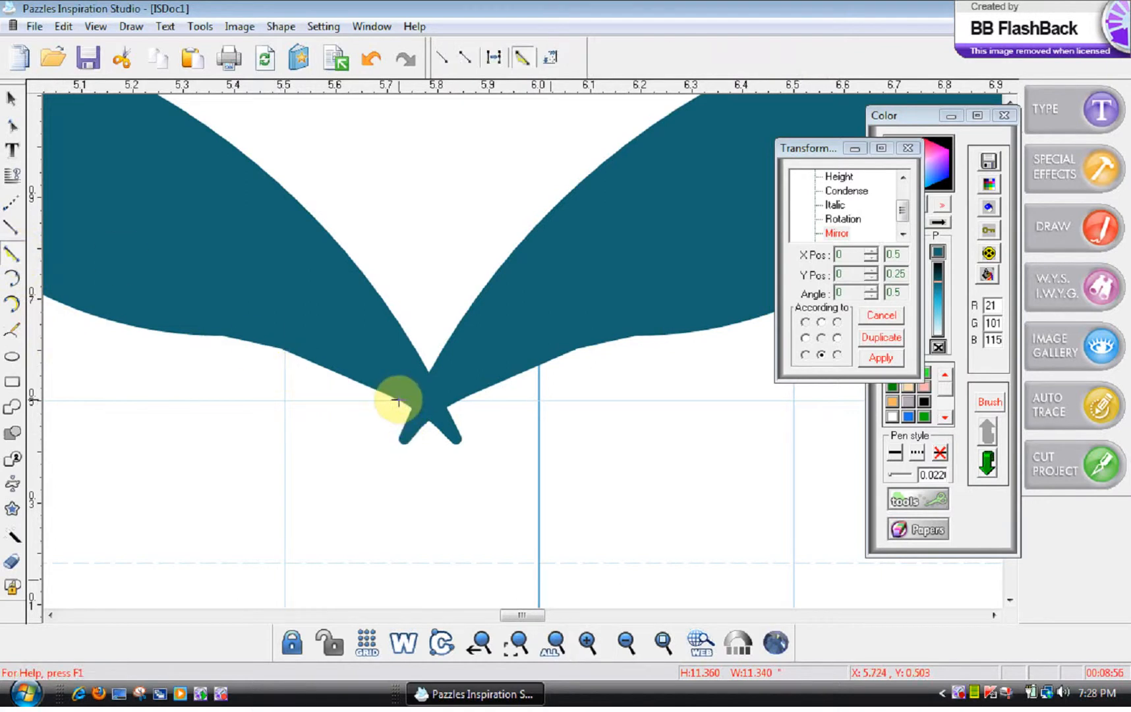
{"action": "left_click", "coordinate": [437, 431]}
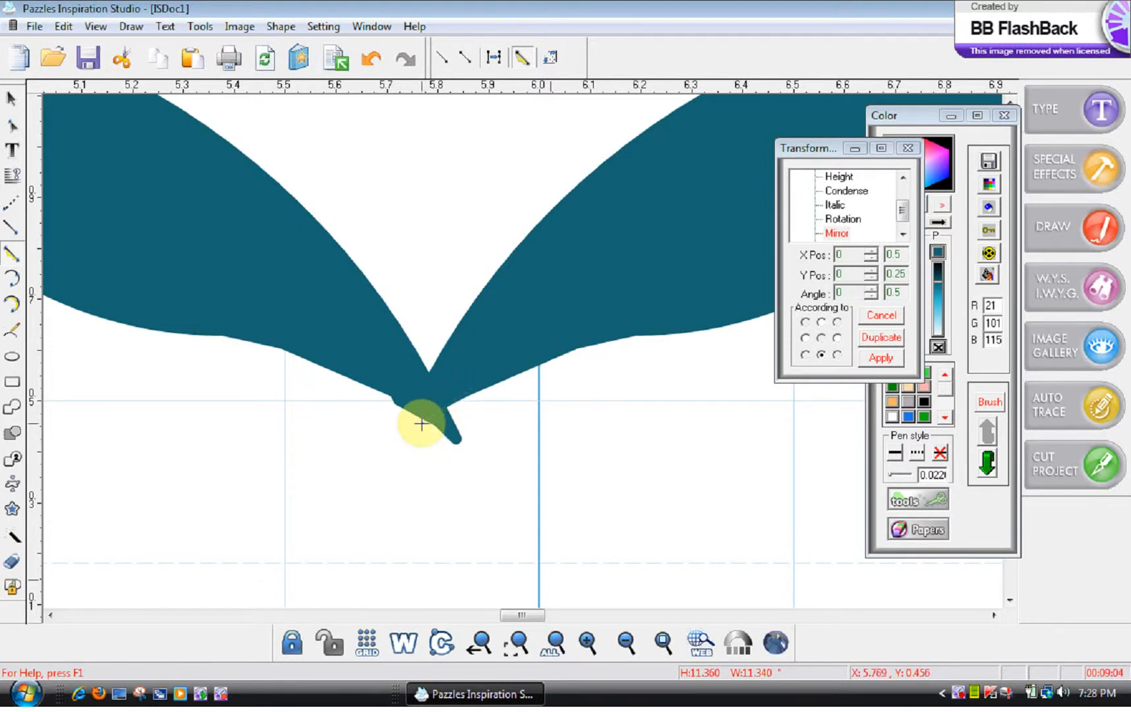
{"action": "left_click", "coordinate": [420, 420]}
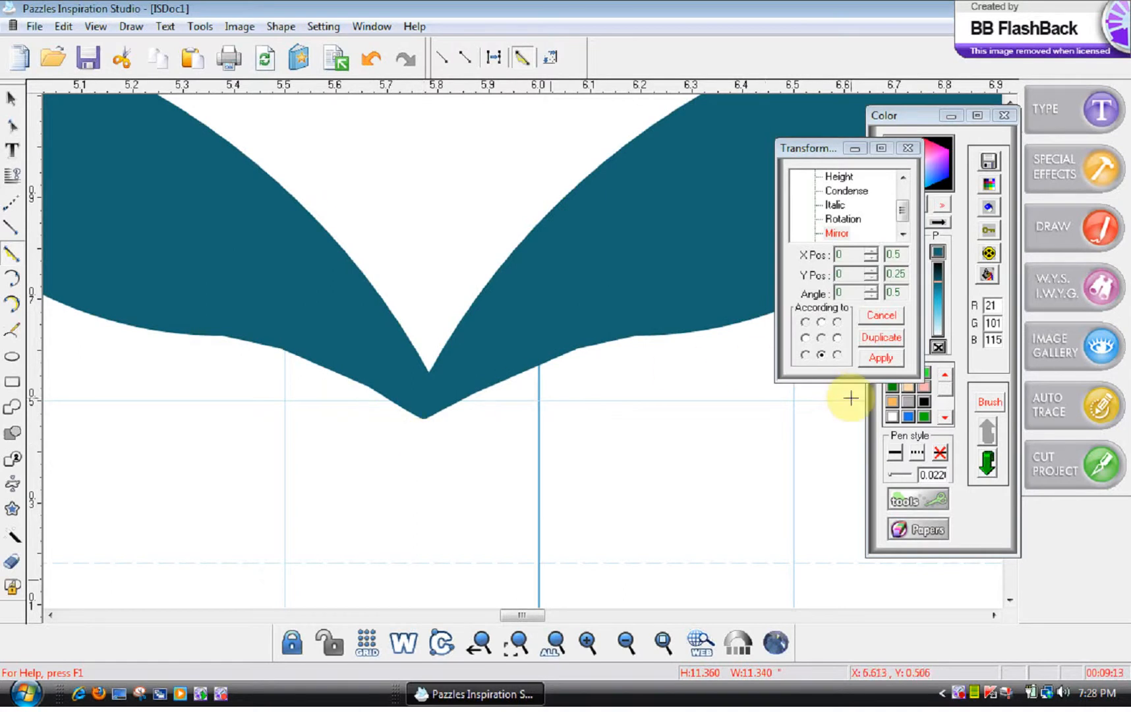
Move the Color palette aside to uncover the vertical scroll bar and bring the upper part of the design into view
{"action": "left_click", "coordinate": [881, 117]}
{"action": "left_click_drag", "start_coordinate": [879, 116], "coordinate": [857, 119]}
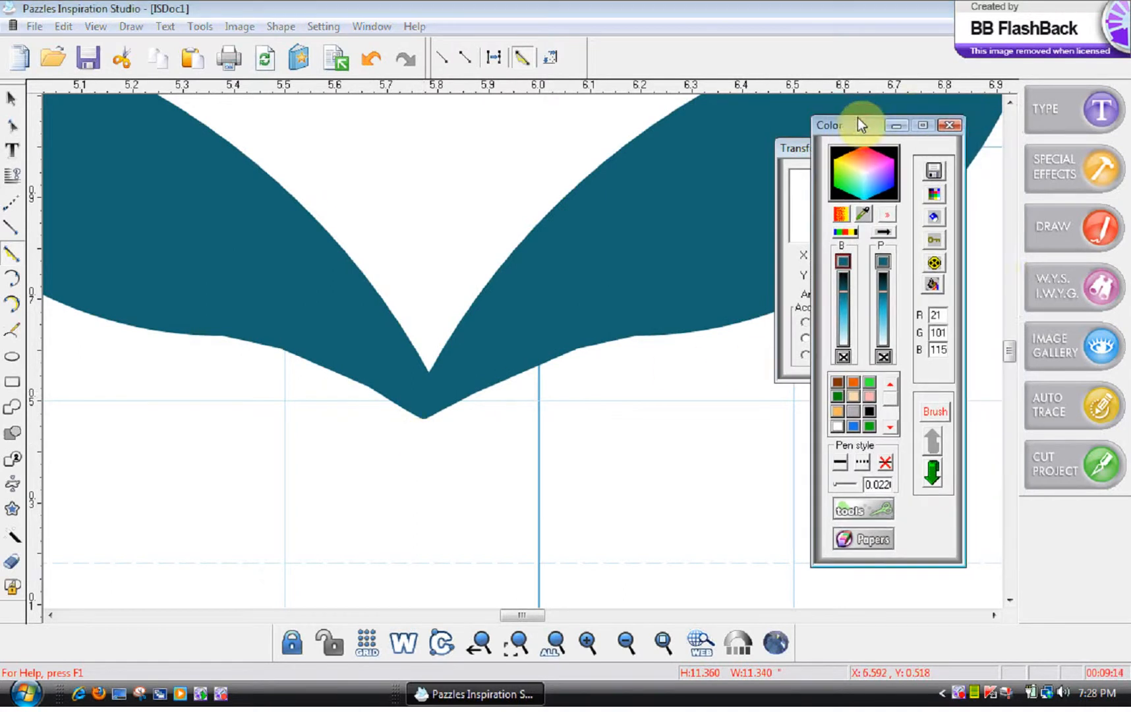
{"action": "left_click", "coordinate": [1009, 321]}
{"action": "left_click_drag", "start_coordinate": [1008, 321], "coordinate": [1003, 114]}
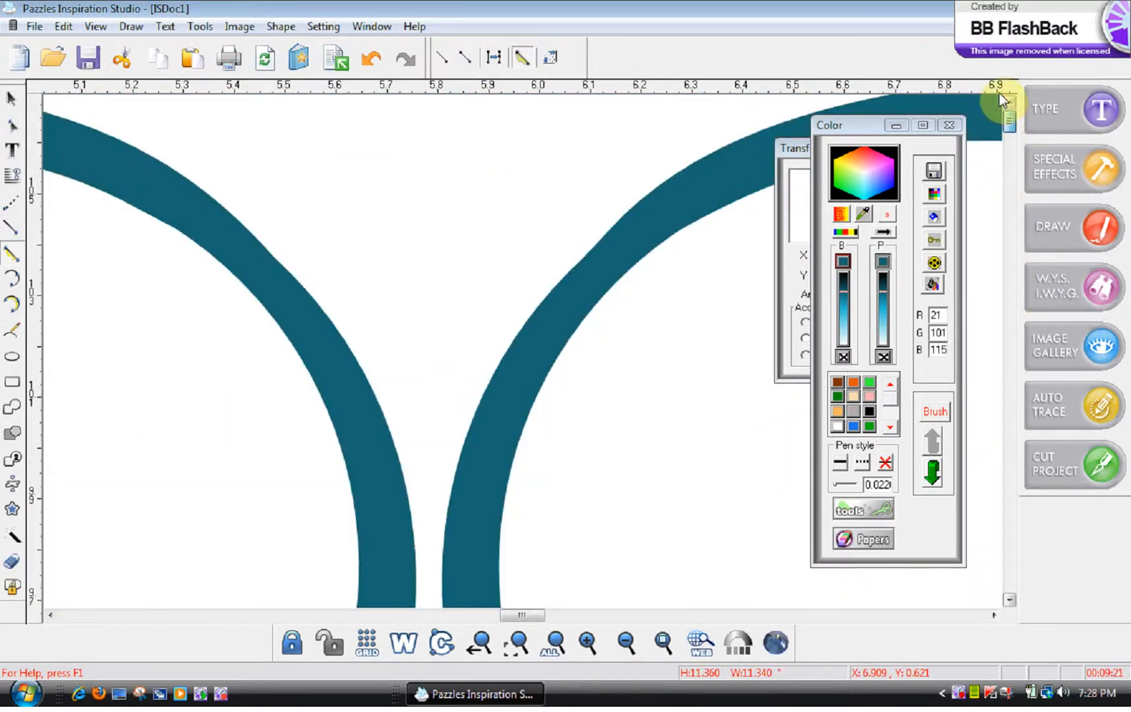
Try to replace the crossed leaf tips at the top centre of the design with a straight segment
{"action": "left_click", "coordinate": [627, 641]}
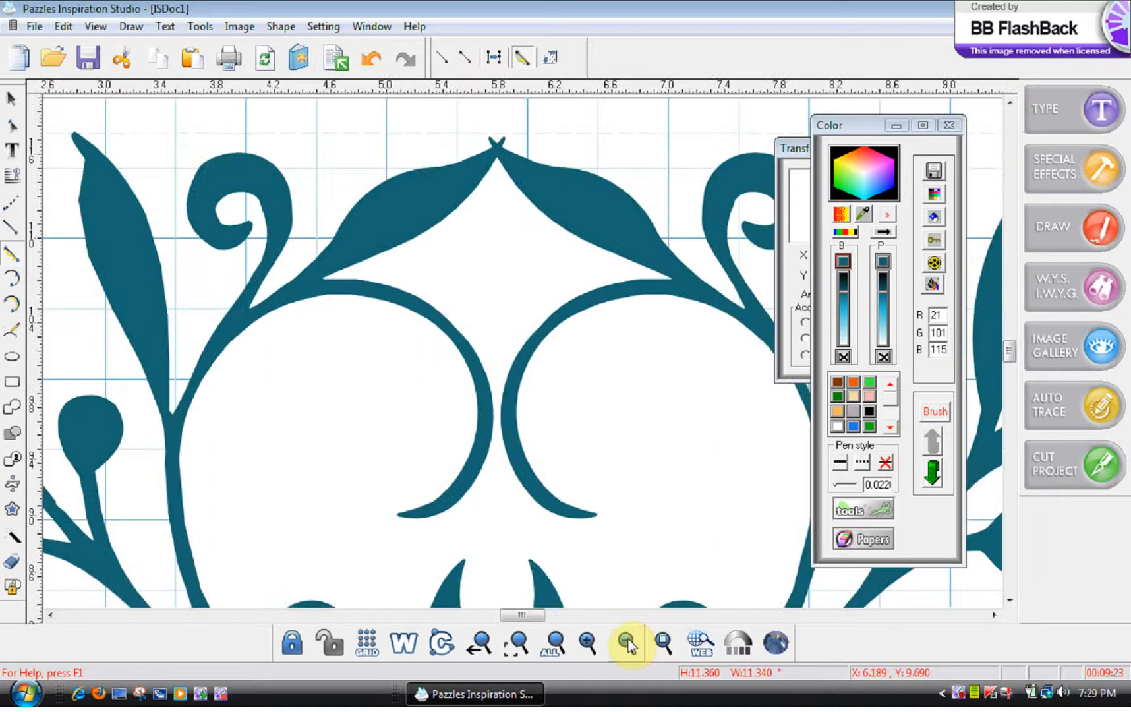
{"action": "left_click", "coordinate": [588, 642]}
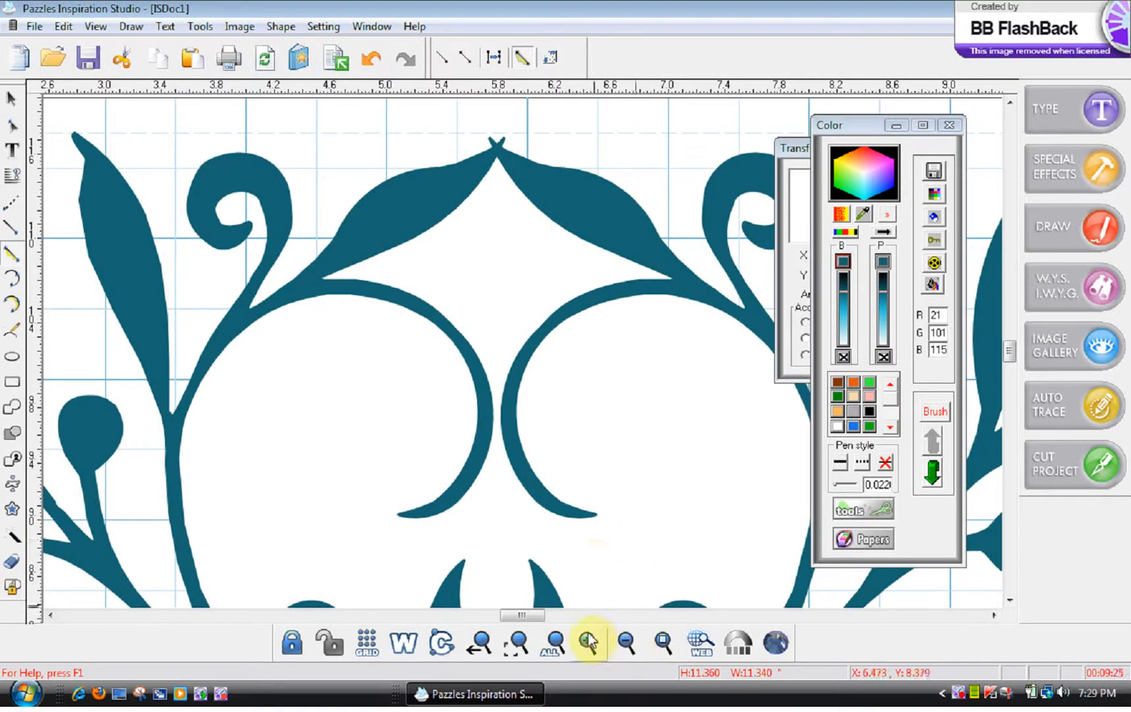
{"action": "left_click_drag", "start_coordinate": [454, 116], "coordinate": [527, 180]}
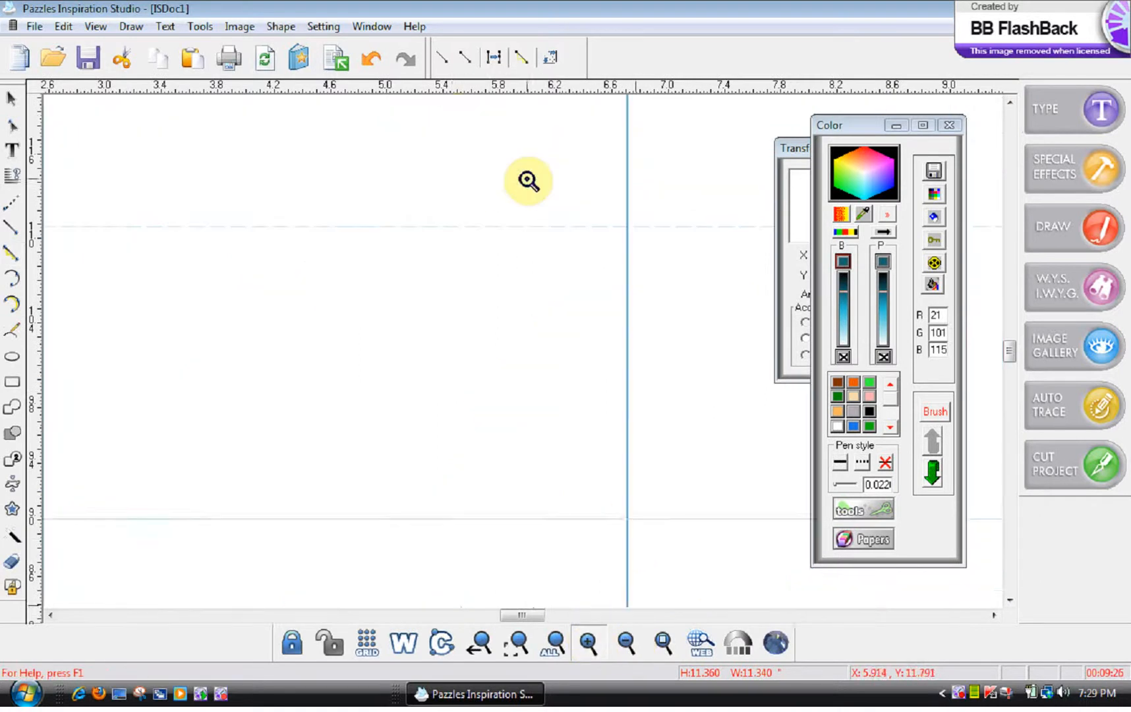
{"action": "left_click", "coordinate": [11, 253]}
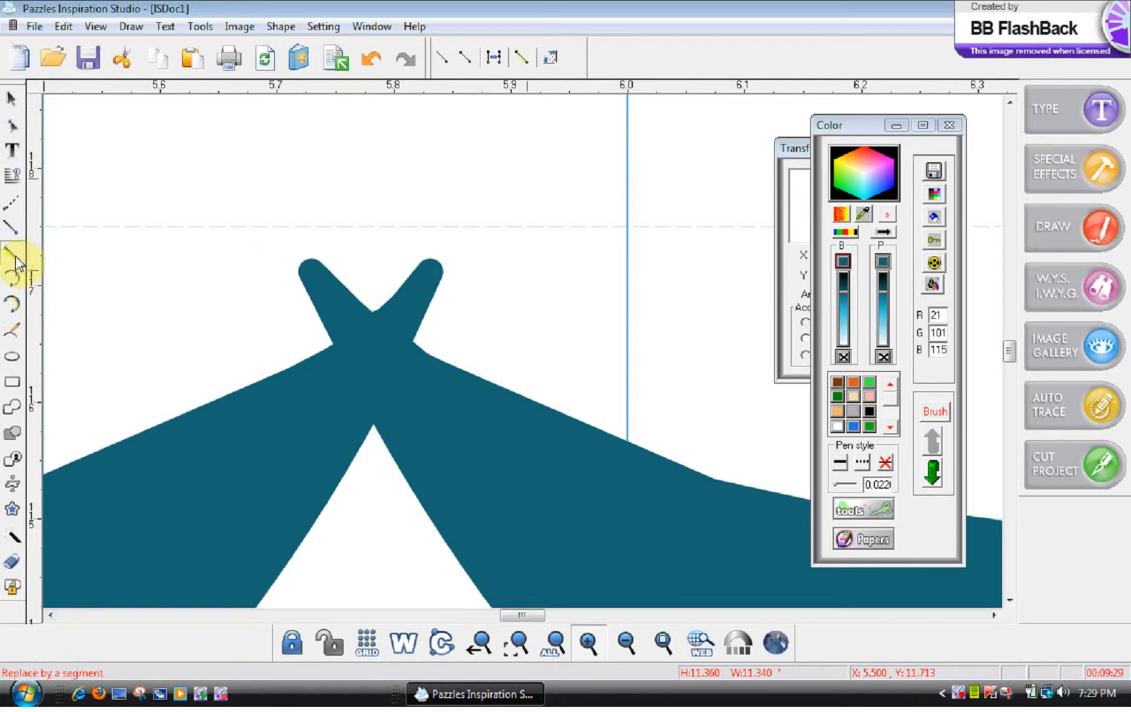
{"action": "left_click_drag", "start_coordinate": [400, 286], "coordinate": [304, 360]}
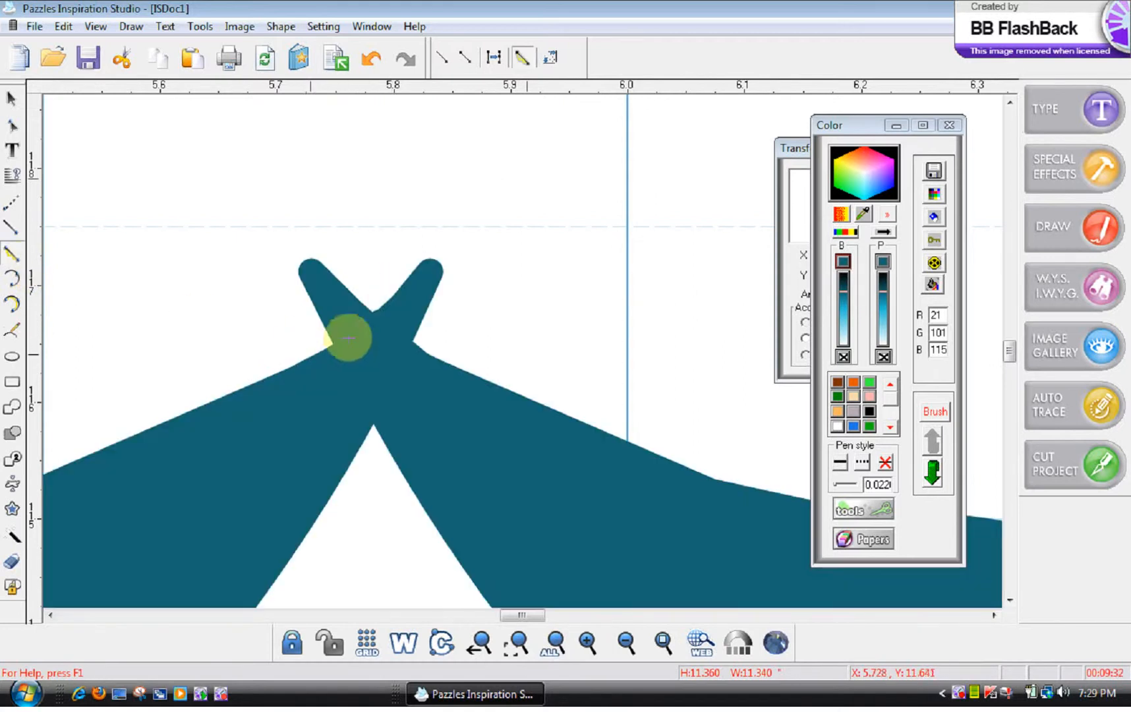
{"action": "mouse_move", "coordinate": [393, 299]}
{"action": "left_mouse_down"}
{"action": "mouse_move", "coordinate": [283, 369]}
{"action": "mouse_move", "coordinate": [360, 336]}
{"action": "mouse_move", "coordinate": [410, 283]}
{"action": "left_mouse_up"}
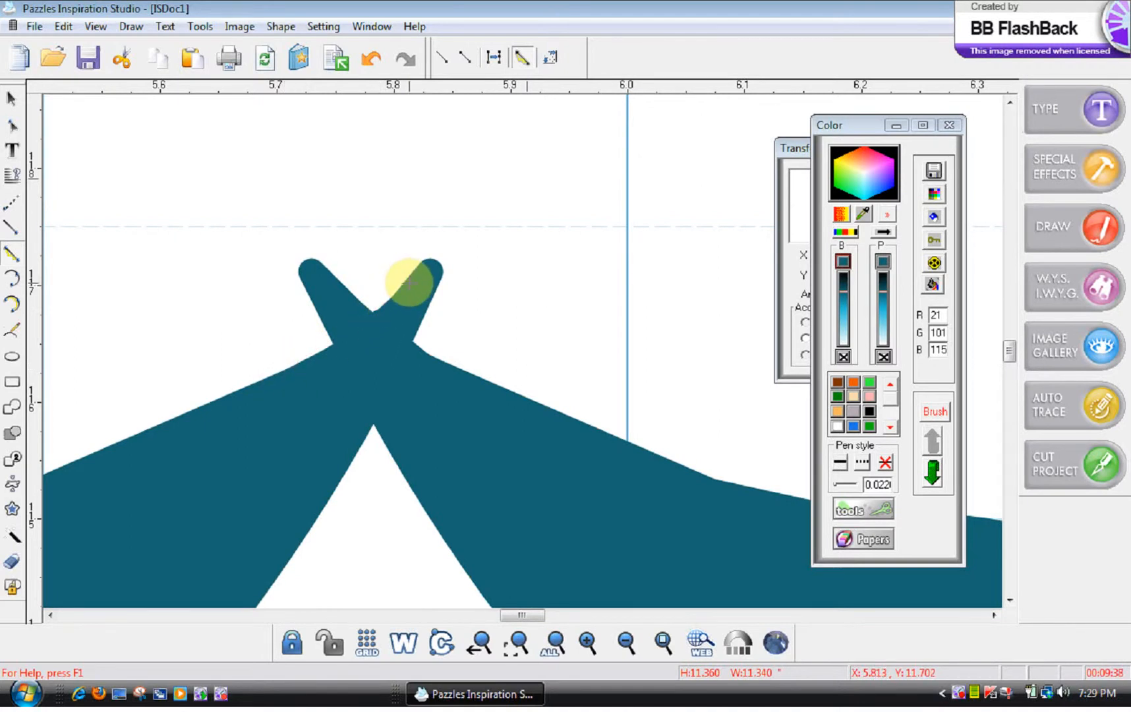
Show the full page and clear the selection of the whole design without regrouping it
{"action": "left_click", "coordinate": [663, 642]}
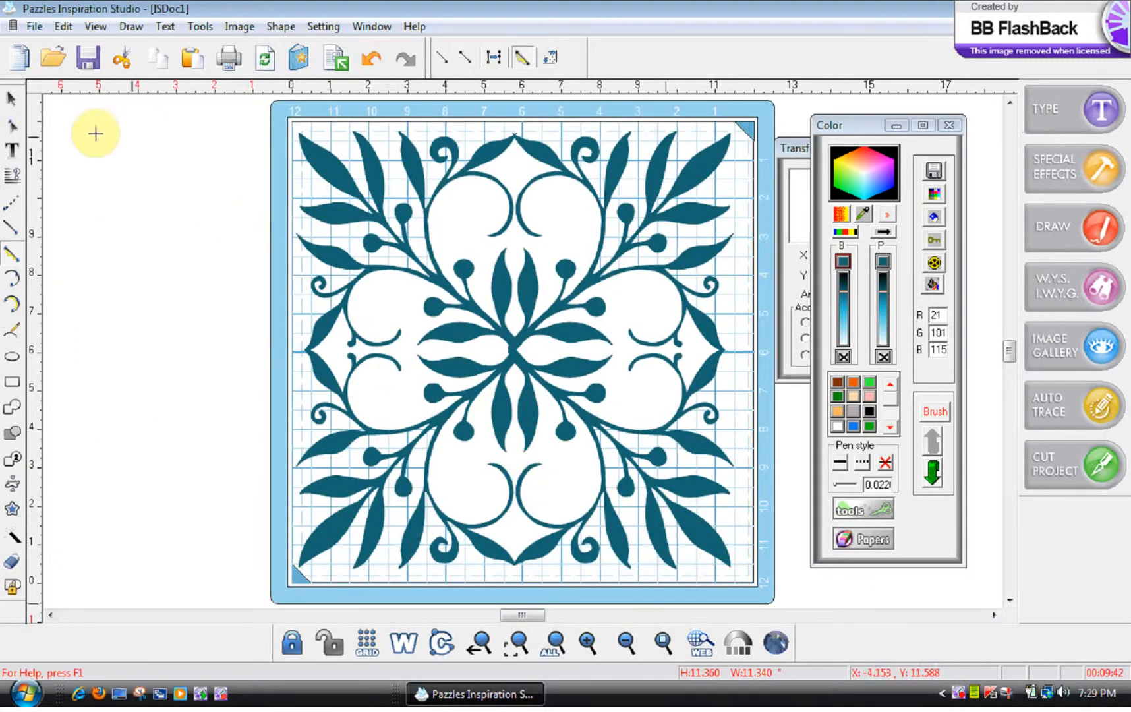
{"action": "left_click", "coordinate": [14, 102]}
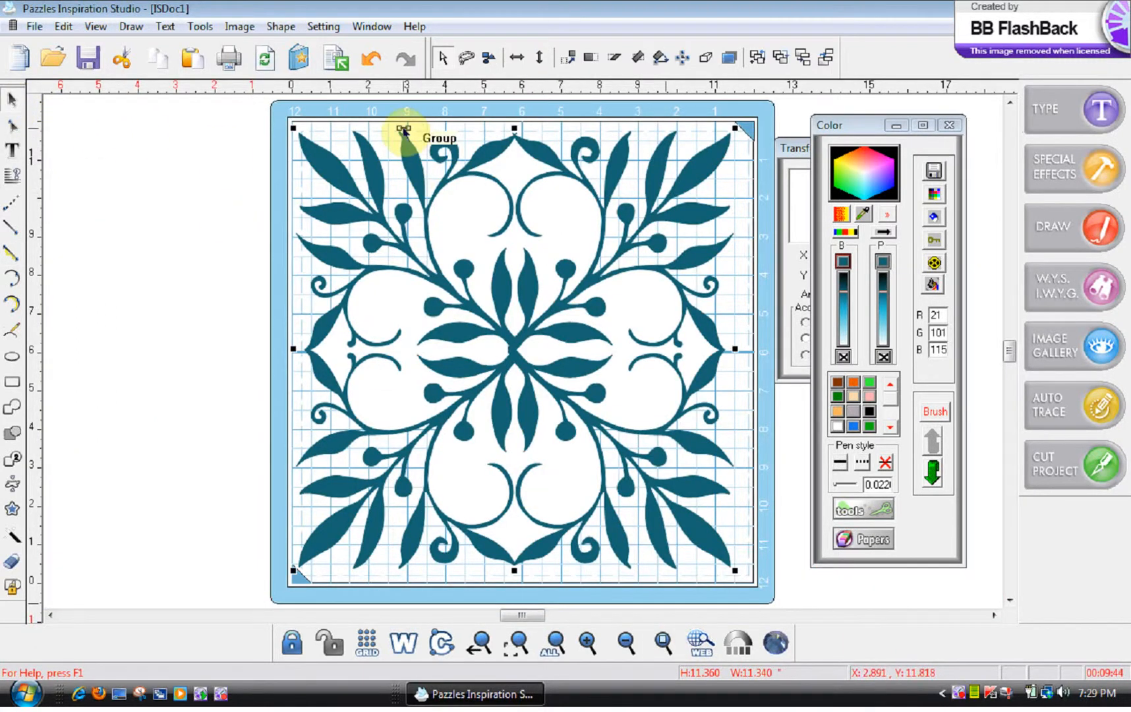
{"action": "left_click", "coordinate": [466, 127]}
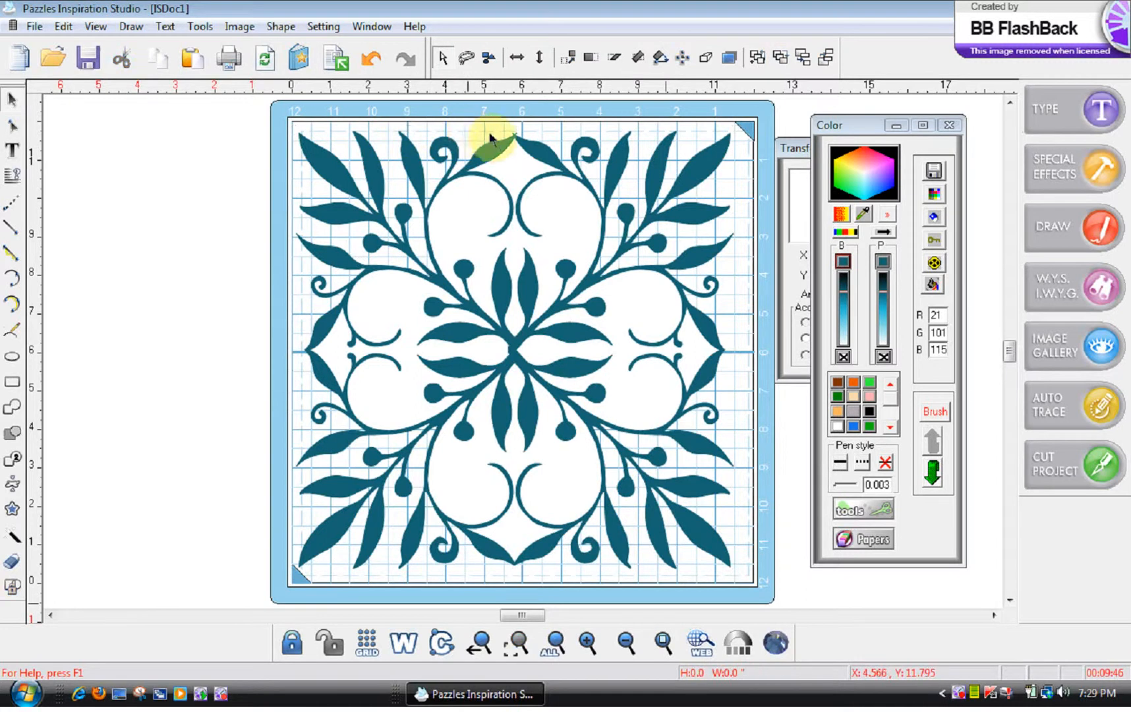
{"action": "left_click", "coordinate": [494, 149]}
{"action": "left_click", "coordinate": [486, 127]}
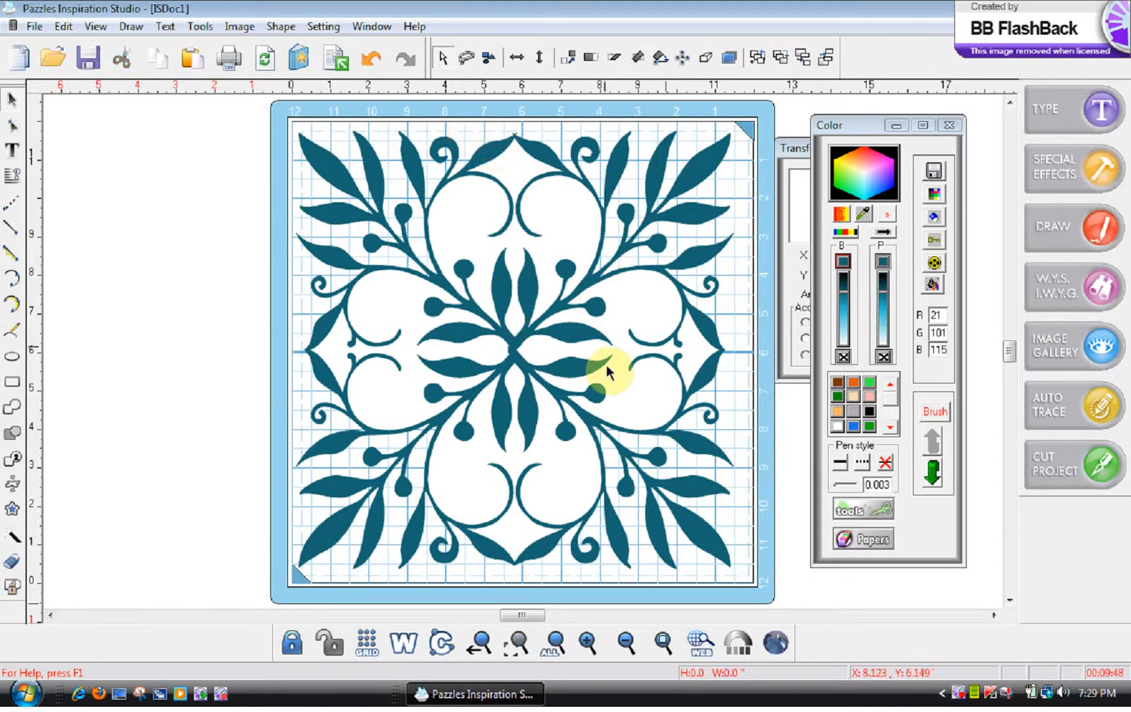
Replace the two crossed stubs where the top-centre leaves meet with straight segments
{"action": "left_click", "coordinate": [587, 643]}
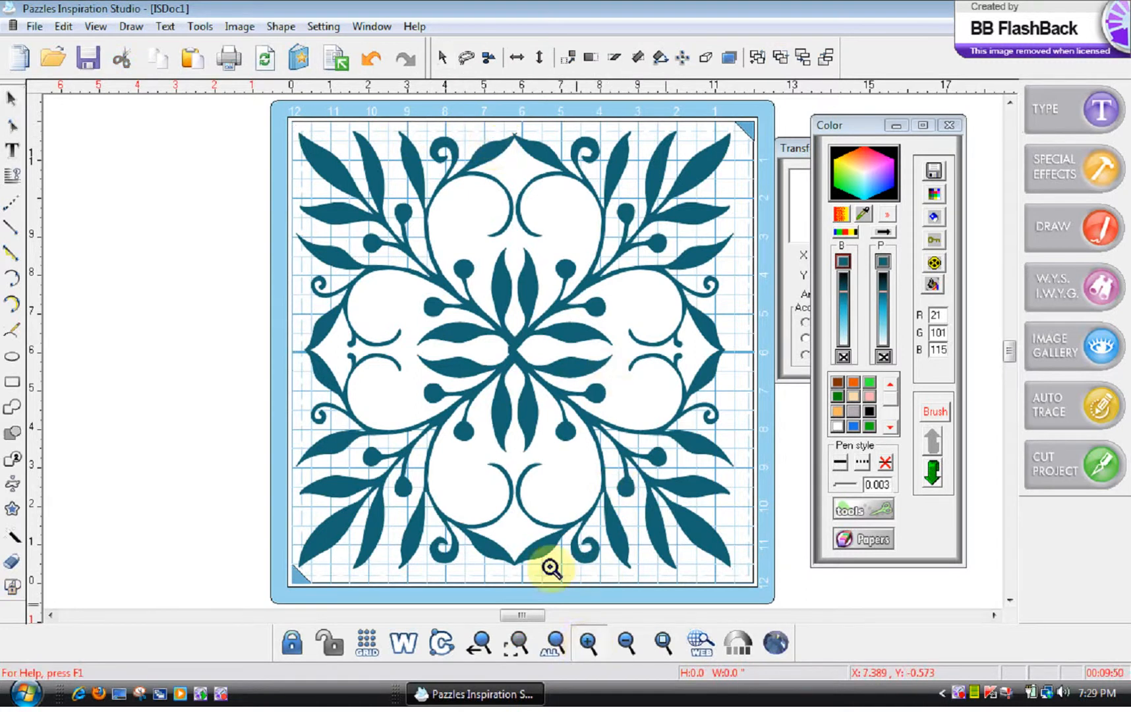
{"action": "left_click", "coordinate": [563, 202]}
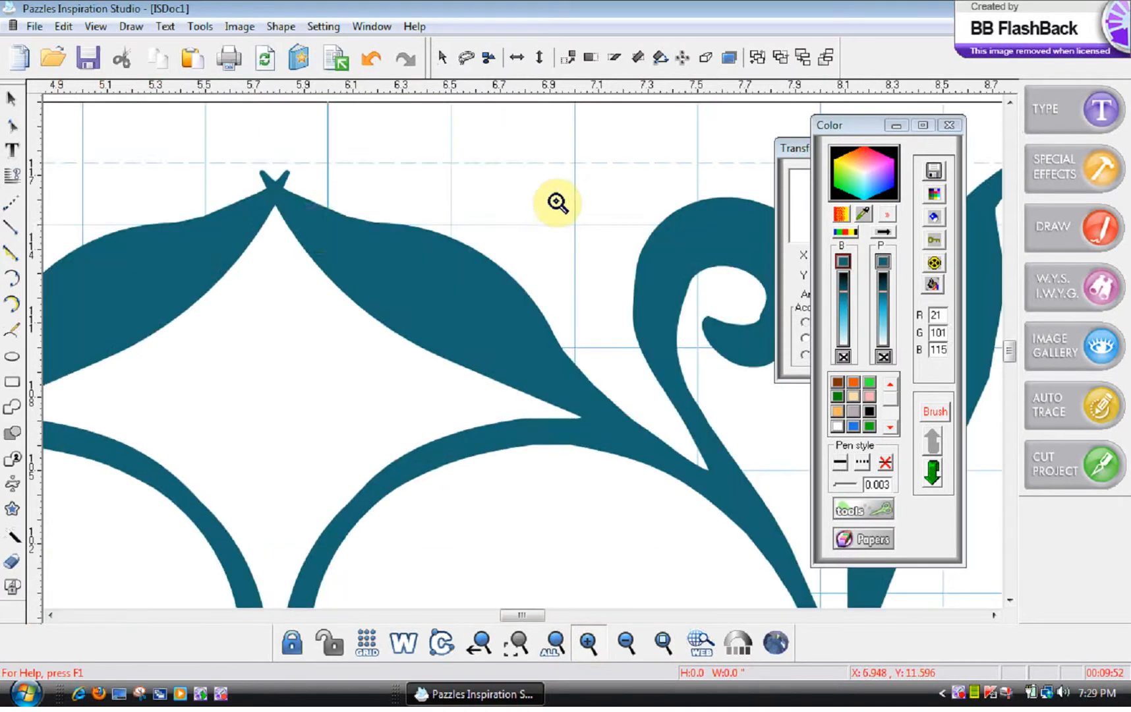
{"action": "left_click", "coordinate": [12, 252]}
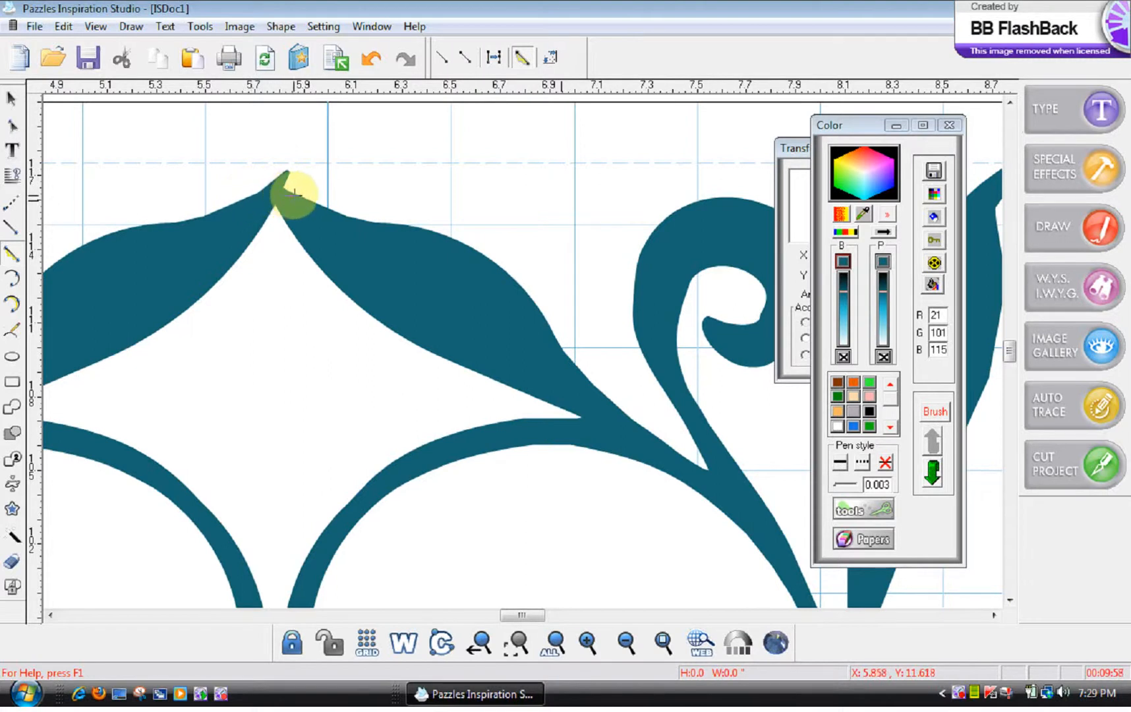
{"action": "left_click", "coordinate": [260, 179]}
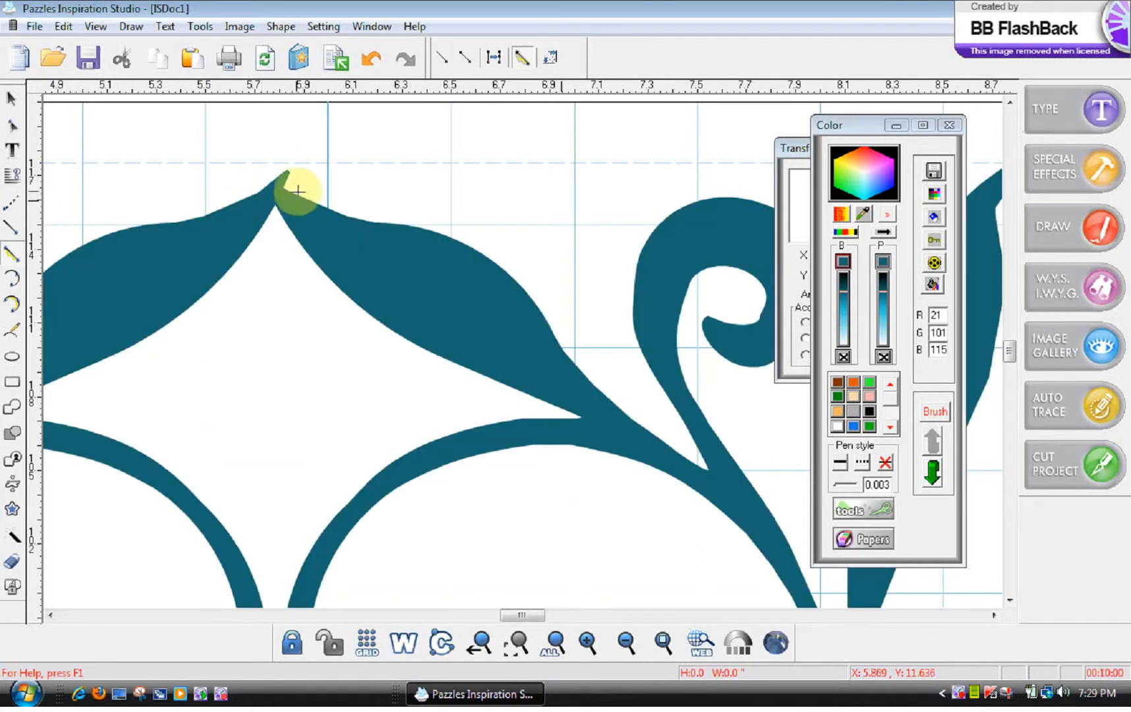
{"action": "left_click", "coordinate": [254, 185]}
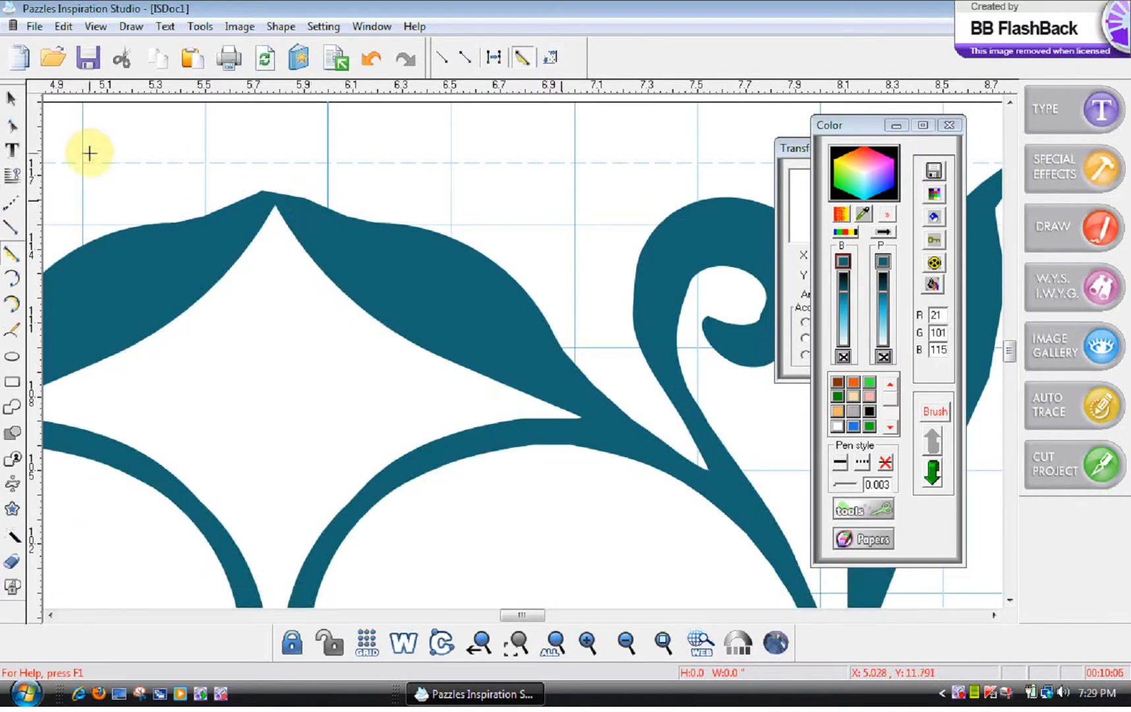
Add a node in the middle of the trimmed top-centre edge and pull it up to form a pointed tip
{"action": "left_click", "coordinate": [13, 132]}
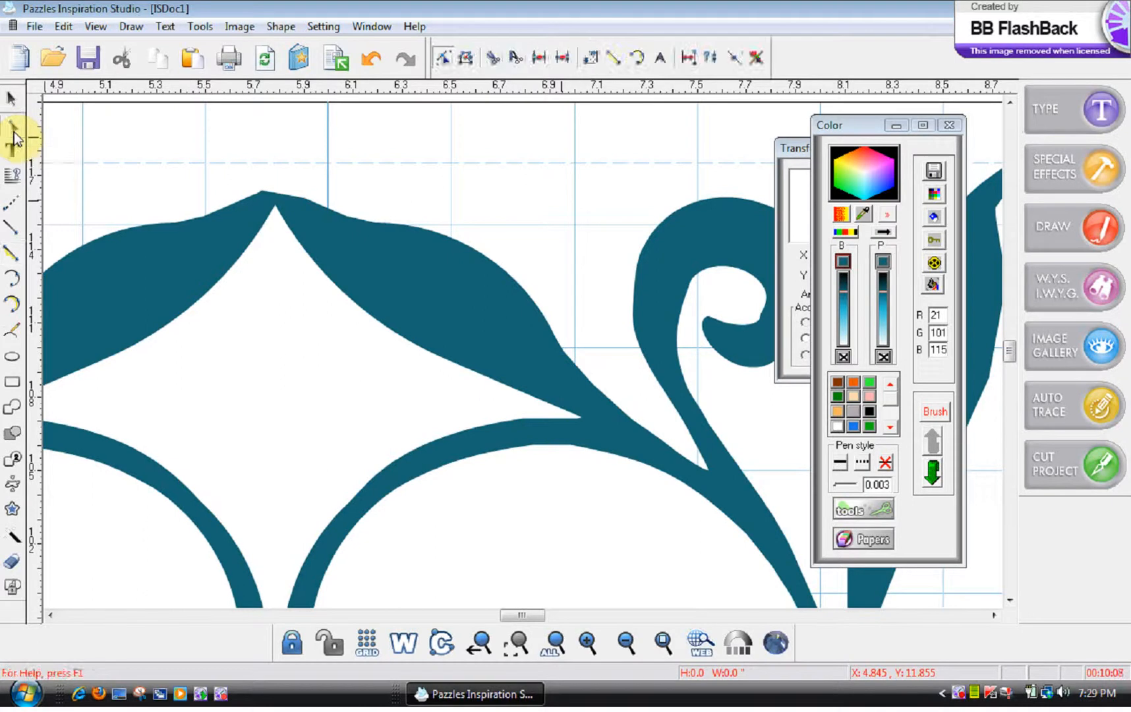
{"action": "left_click", "coordinate": [468, 60]}
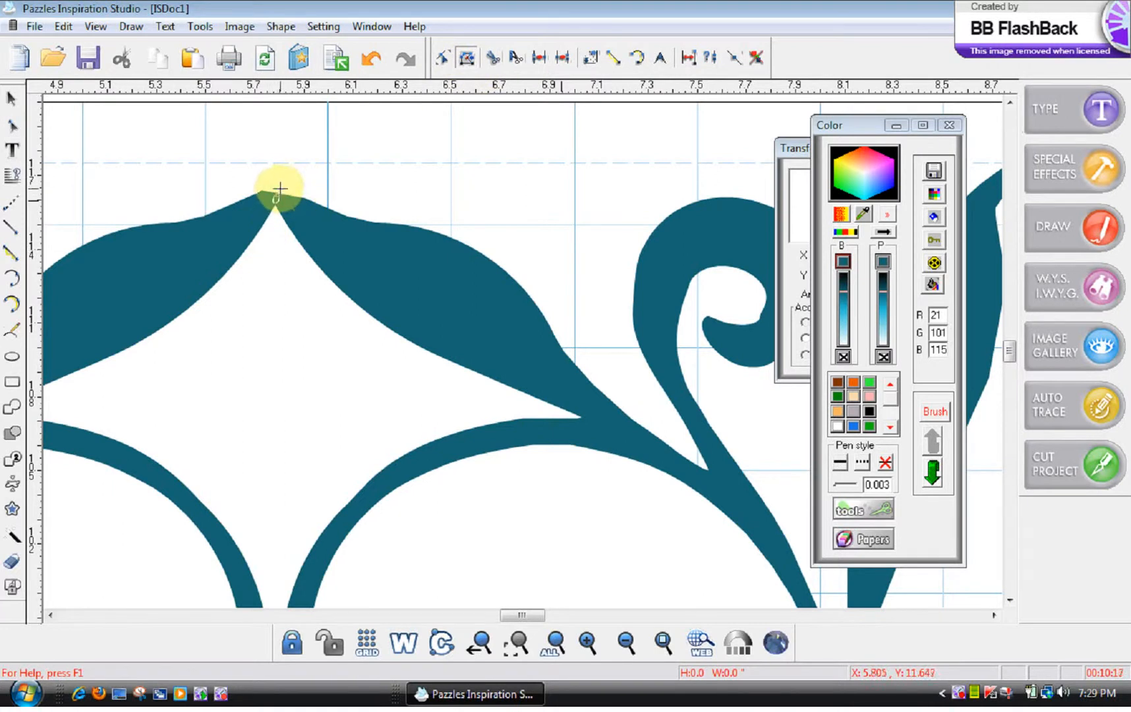
{"action": "left_click", "coordinate": [12, 125]}
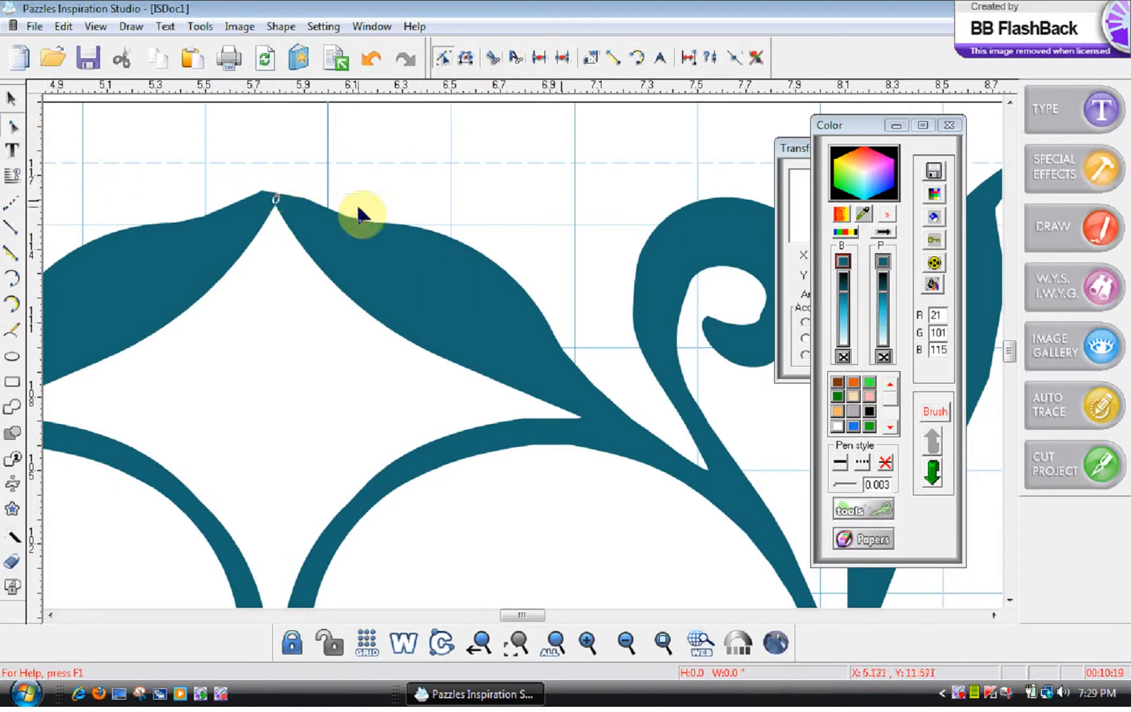
{"action": "left_click_drag", "start_coordinate": [276, 196], "coordinate": [277, 188]}
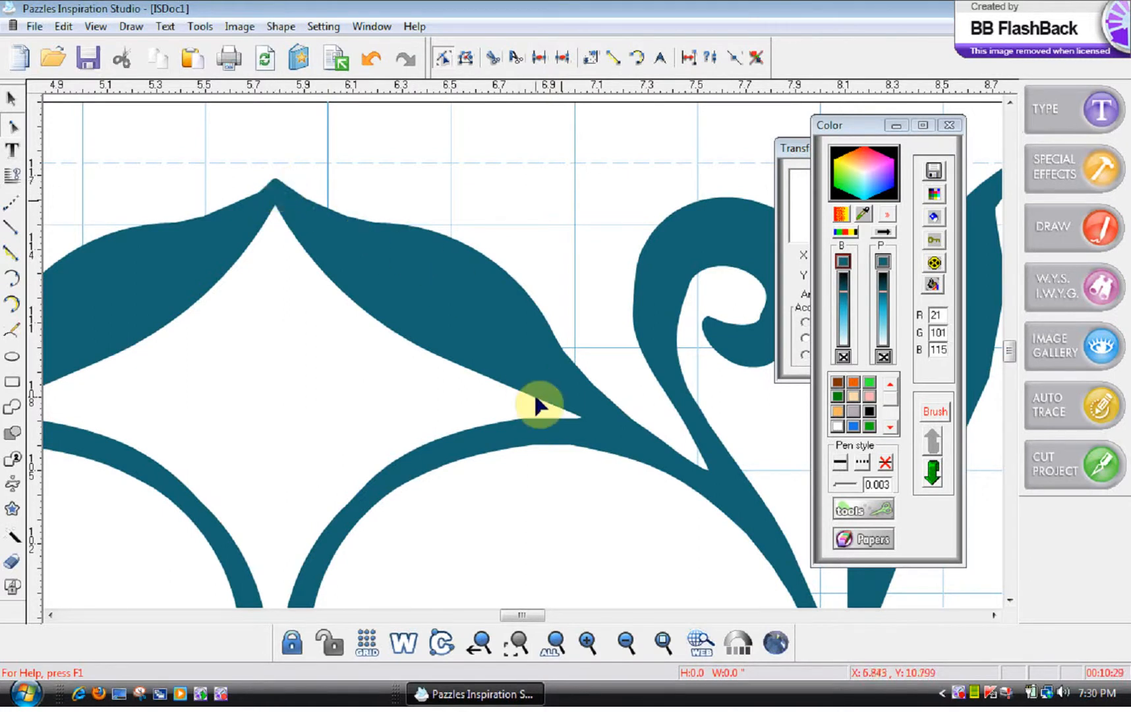
{"action": "left_click", "coordinate": [626, 649]}
{"action": "left_click", "coordinate": [626, 649]}
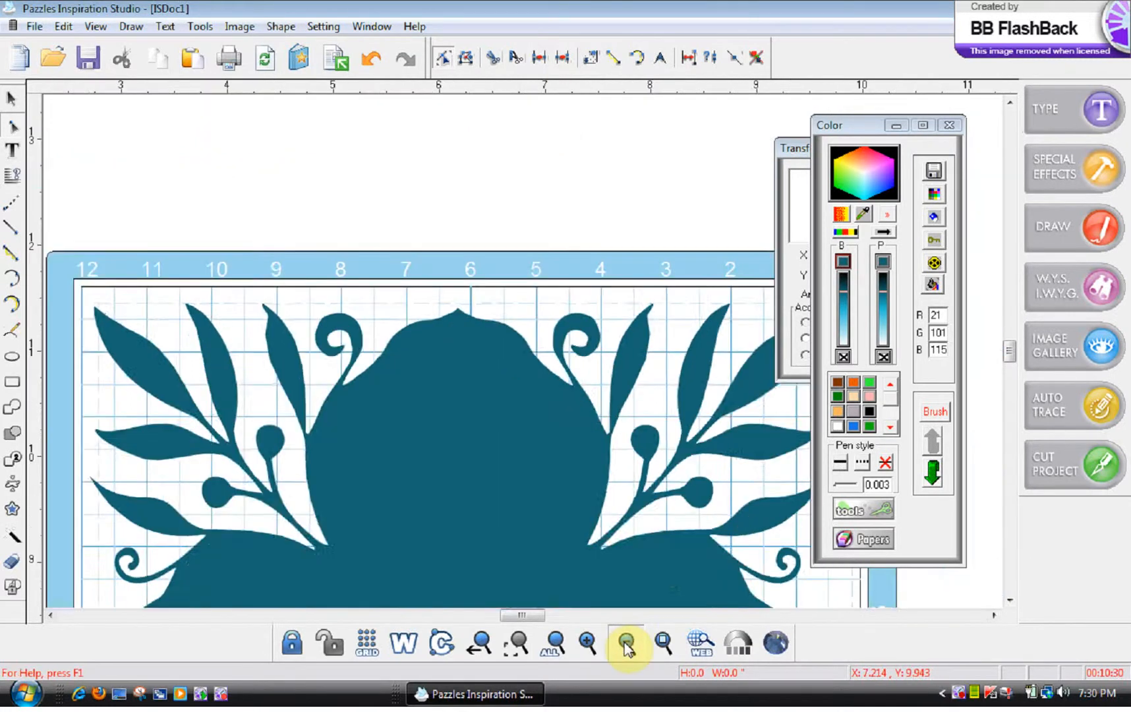
Show the whole page, select the entire leaf design and group it into one object
{"action": "left_click", "coordinate": [626, 649]}
{"action": "left_click", "coordinate": [626, 649]}
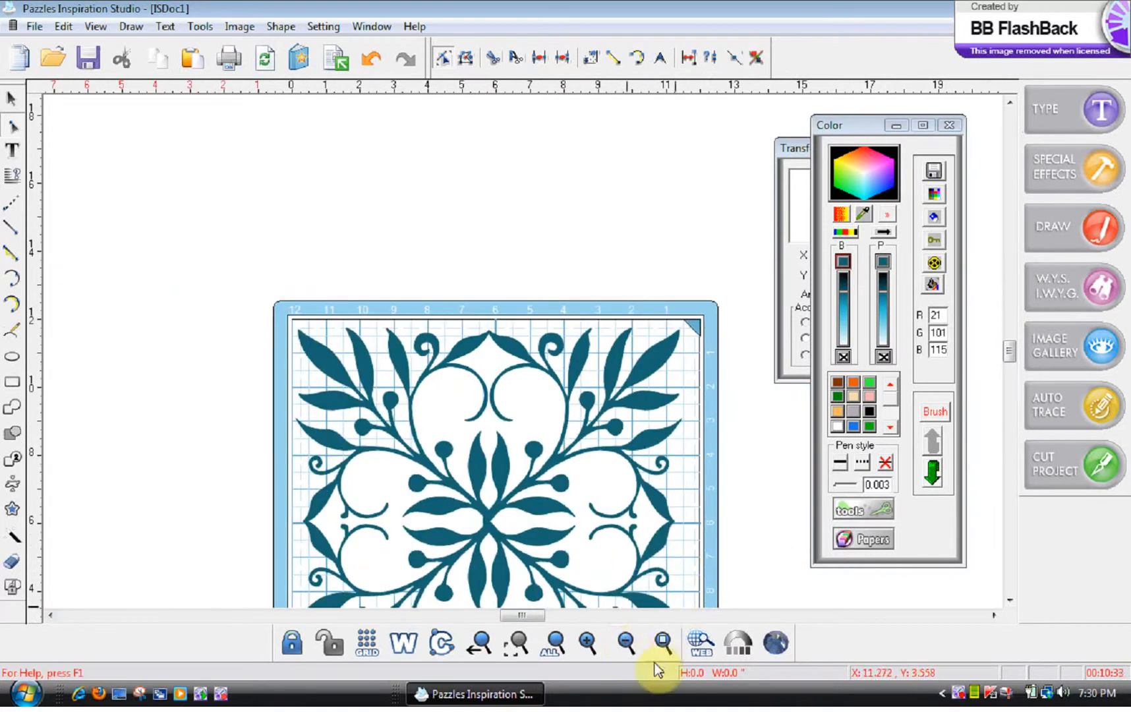
{"action": "left_click", "coordinate": [665, 644]}
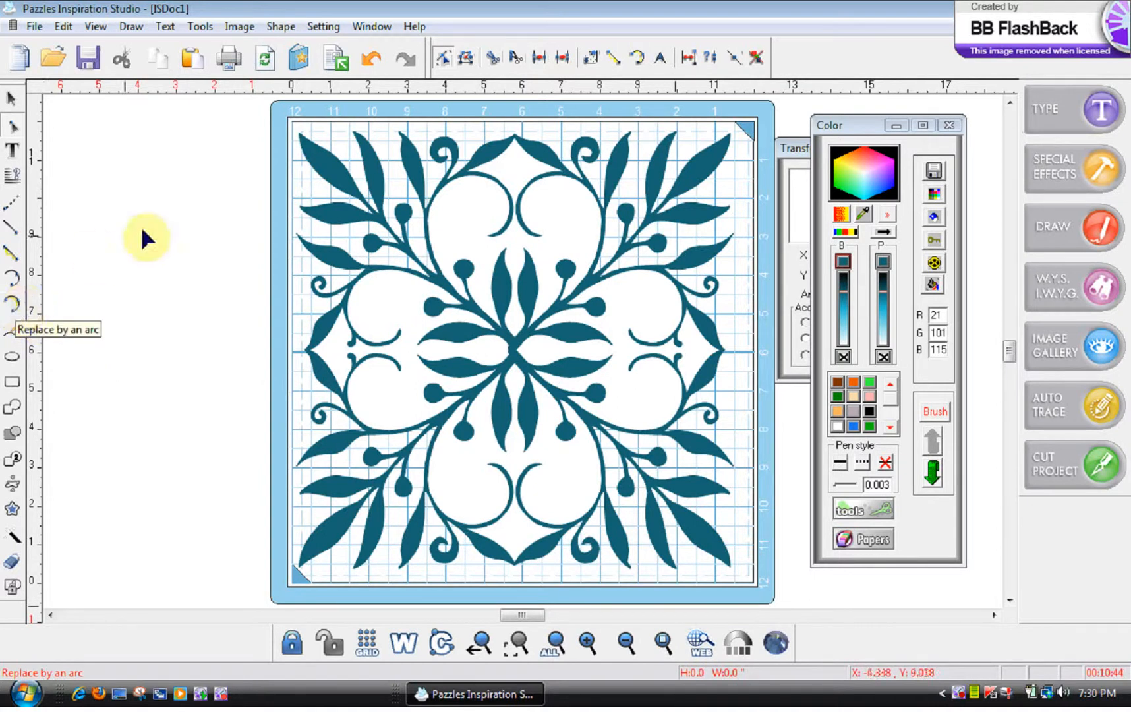
{"action": "left_click", "coordinate": [15, 103]}
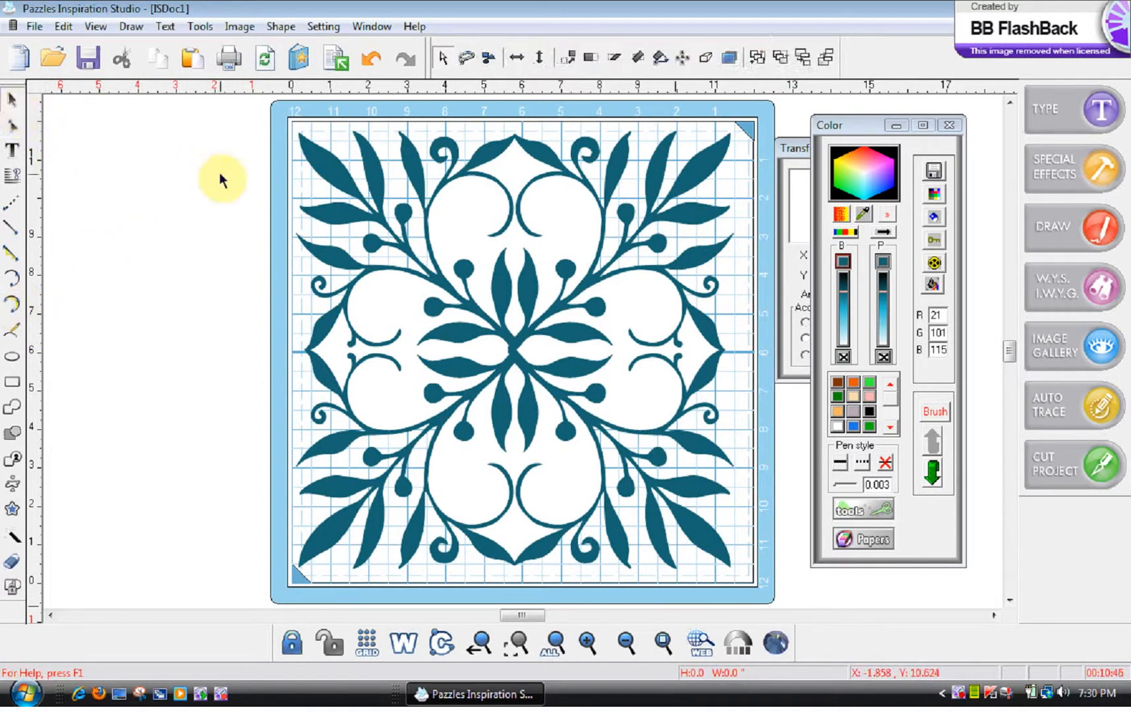
{"action": "key", "text": "ctrl+a"}
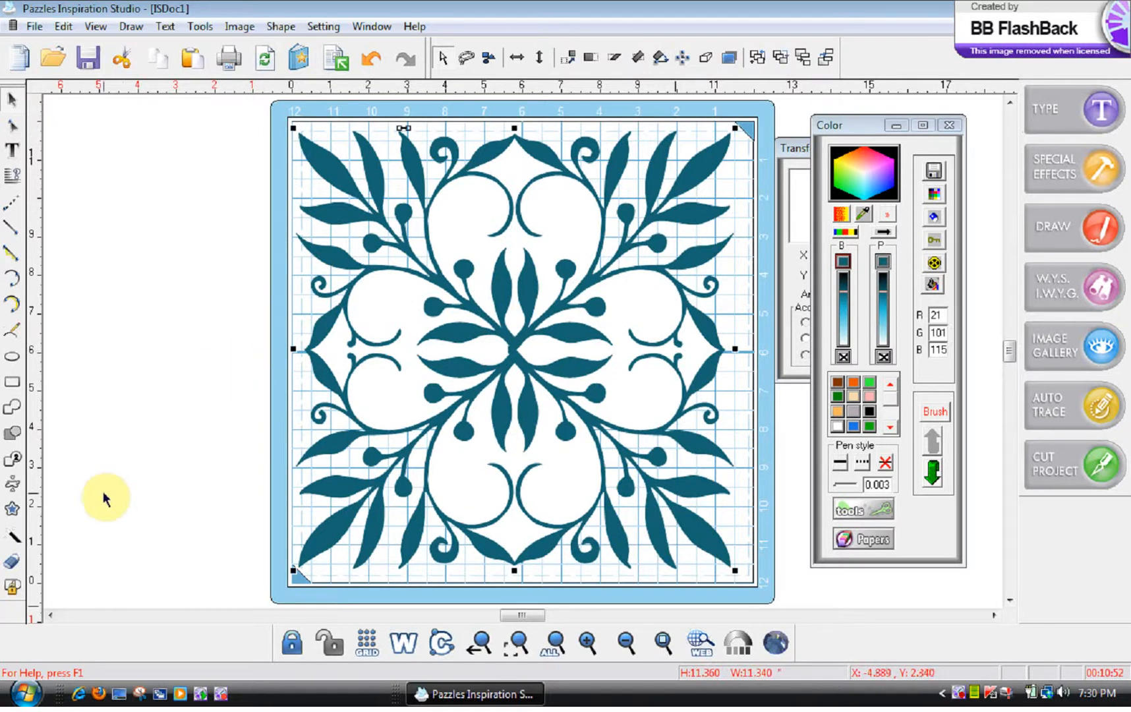
{"action": "left_click", "coordinate": [13, 591]}
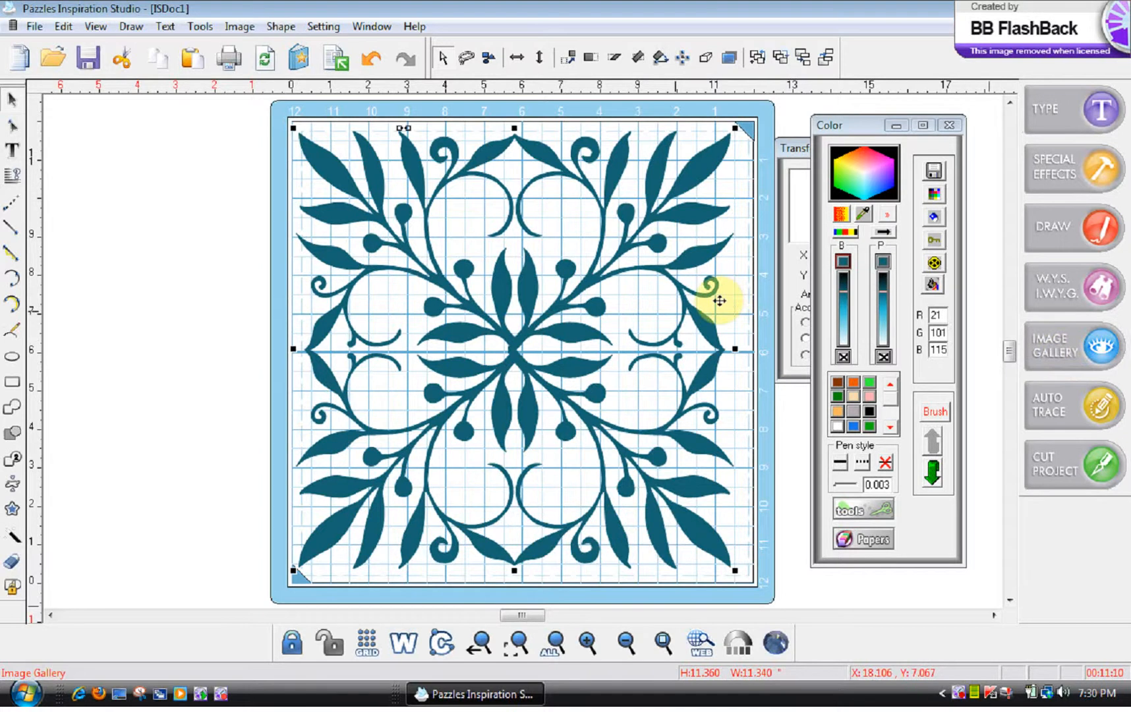
Create a new image group named mats2 in the image gallery
{"action": "left_click", "coordinate": [1092, 360]}
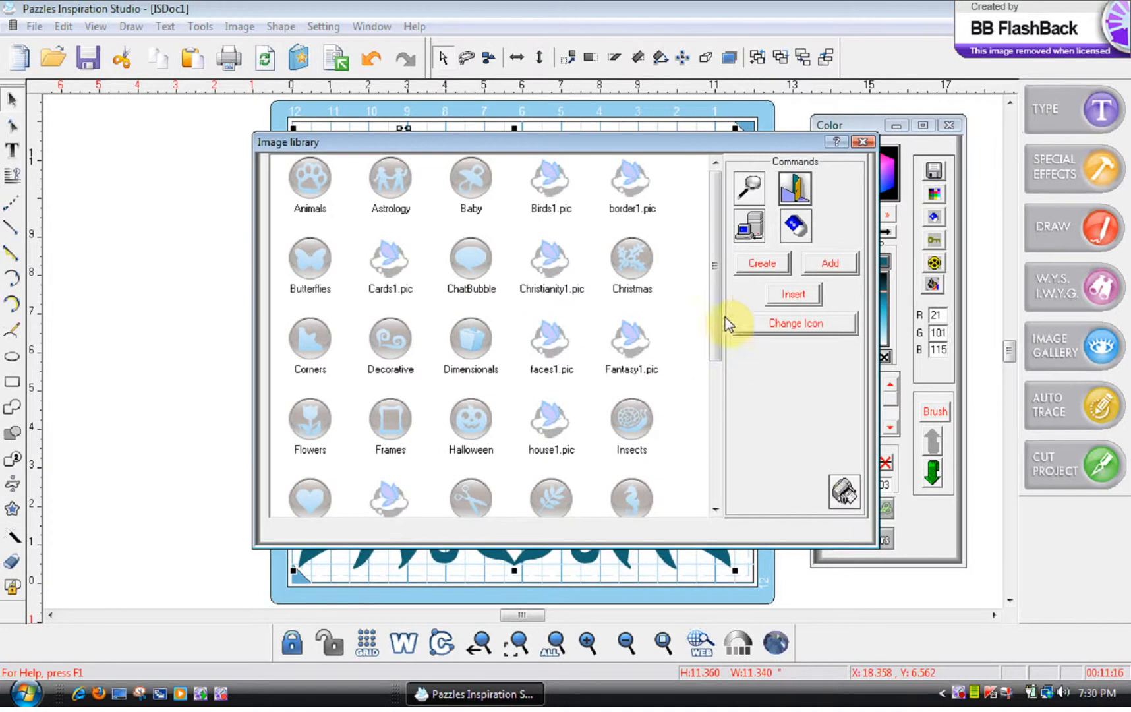
{"action": "left_click_drag", "start_coordinate": [715, 275], "coordinate": [718, 331]}
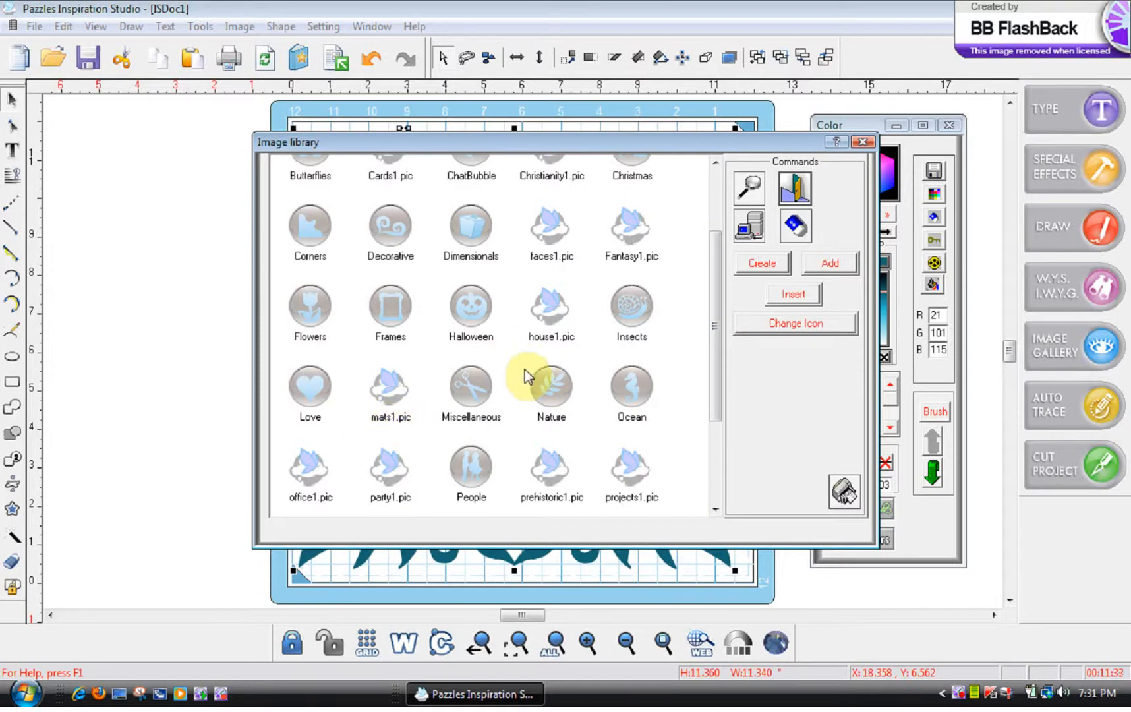
{"action": "left_click", "coordinate": [772, 262]}
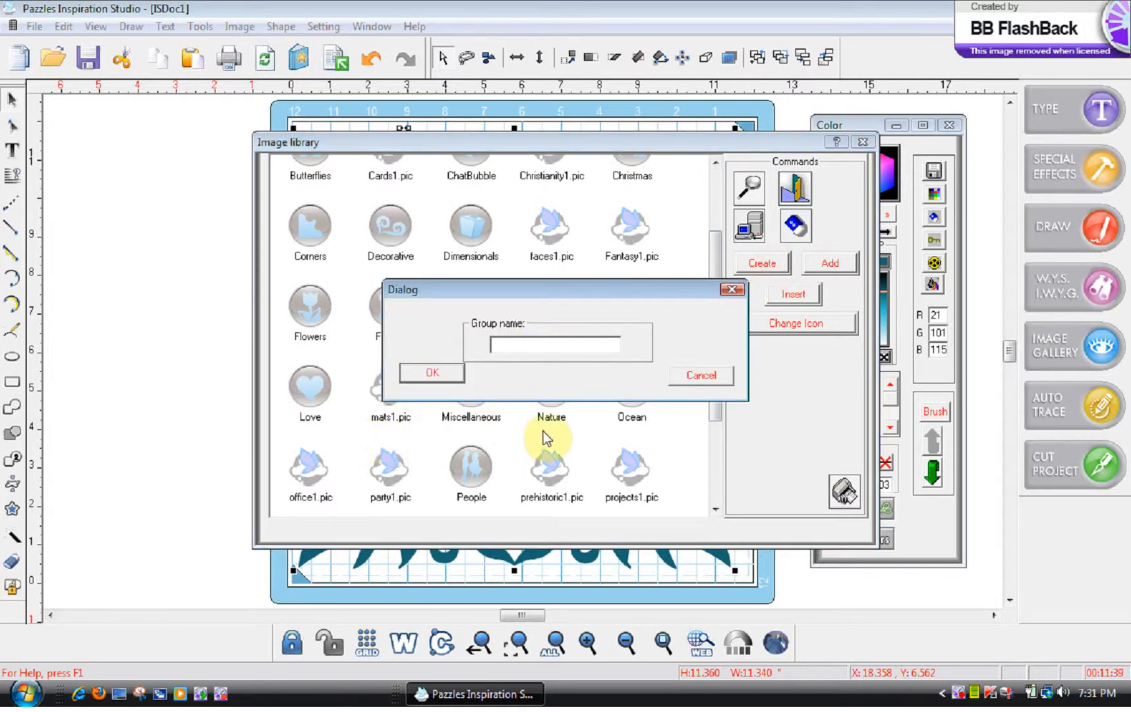
{"action": "type", "text": "mats2"}
{"action": "left_click", "coordinate": [434, 374]}
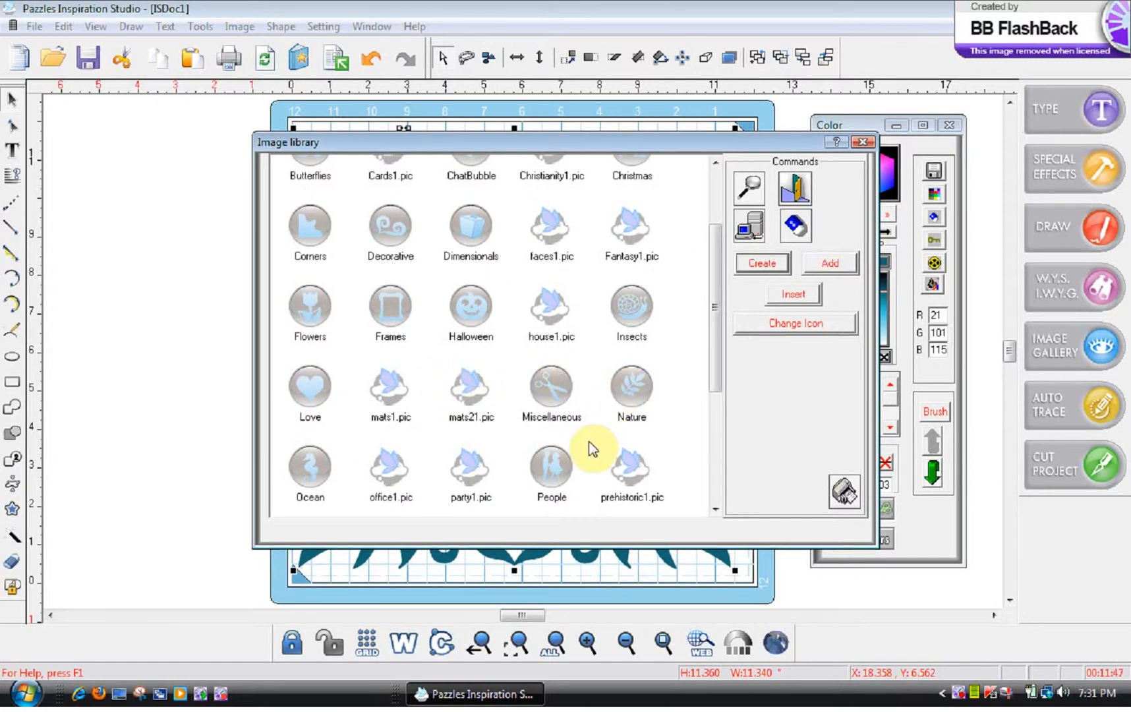
Add the selected leaf design to the mats2 gallery group and open its enlarged preview
{"action": "left_click", "coordinate": [473, 400]}
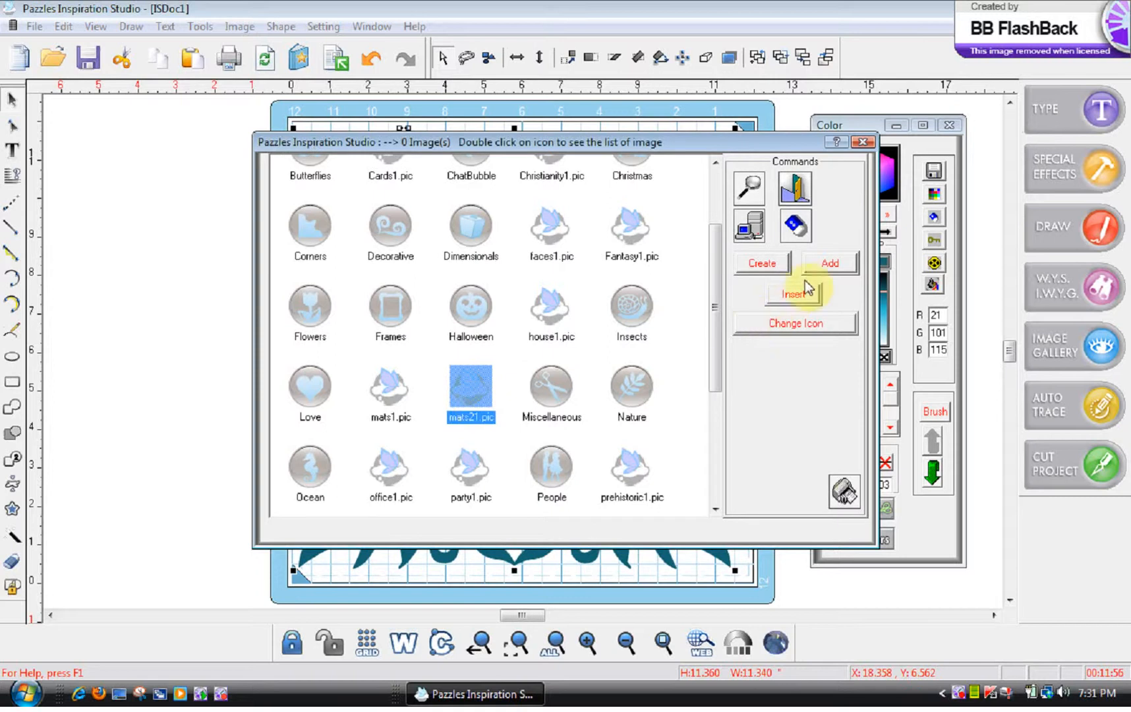
{"action": "left_click", "coordinate": [839, 267]}
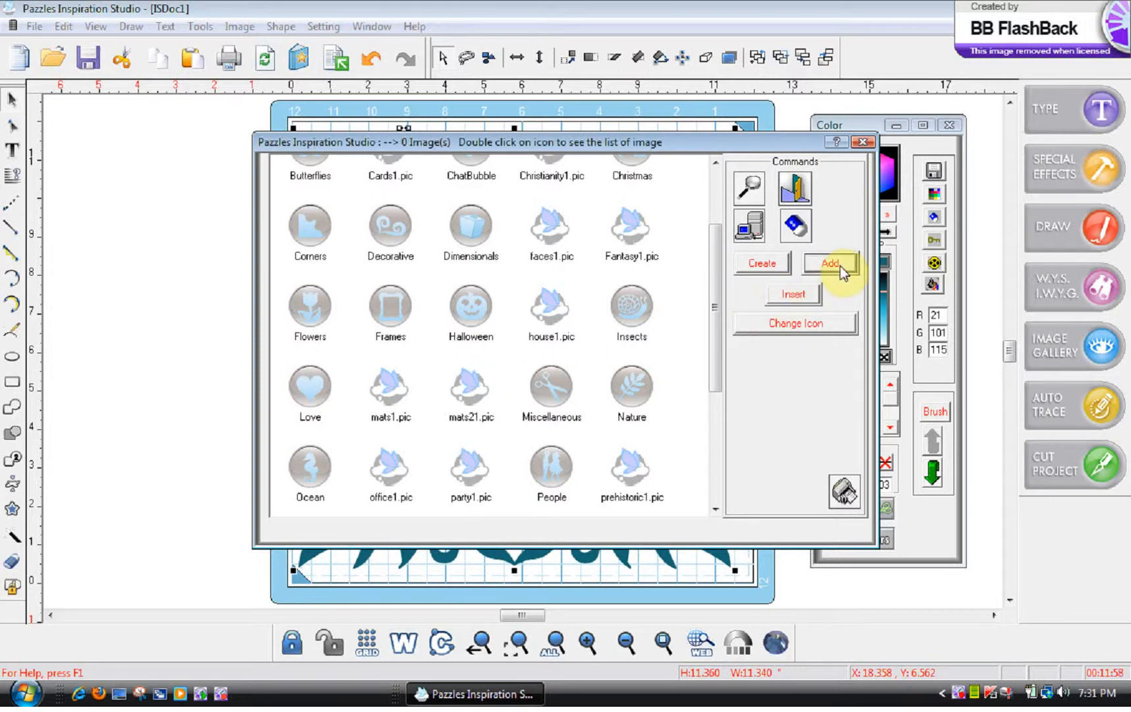
{"action": "double_click", "coordinate": [466, 403]}
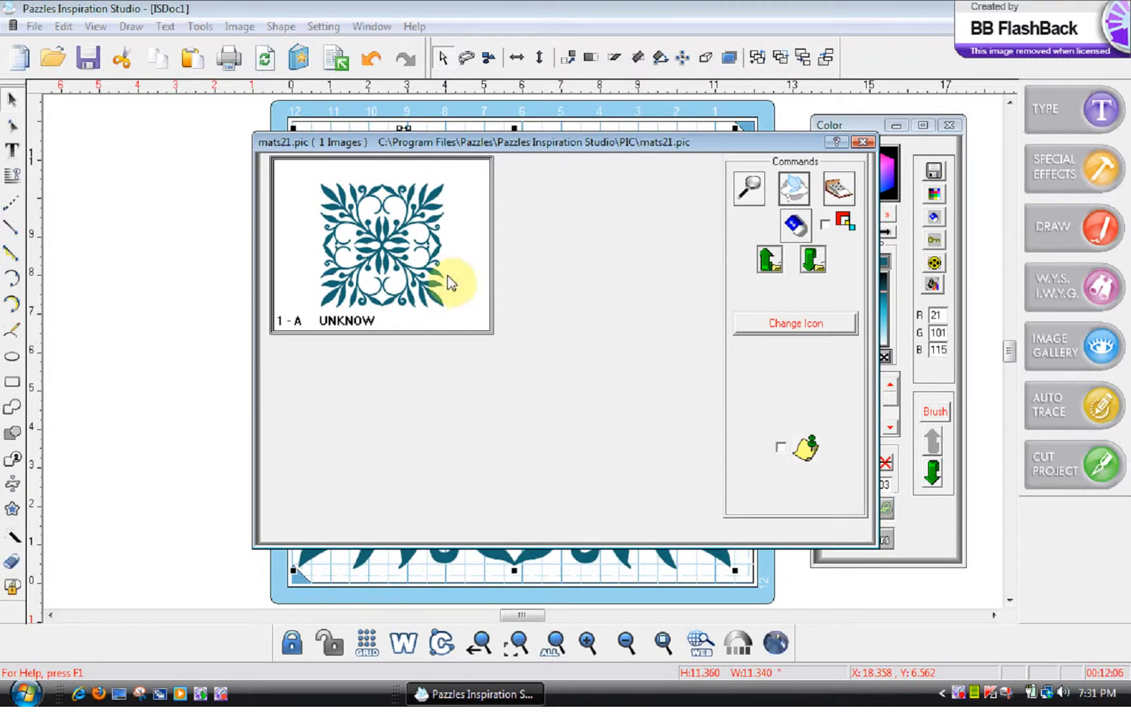
{"action": "double_click", "coordinate": [383, 269]}
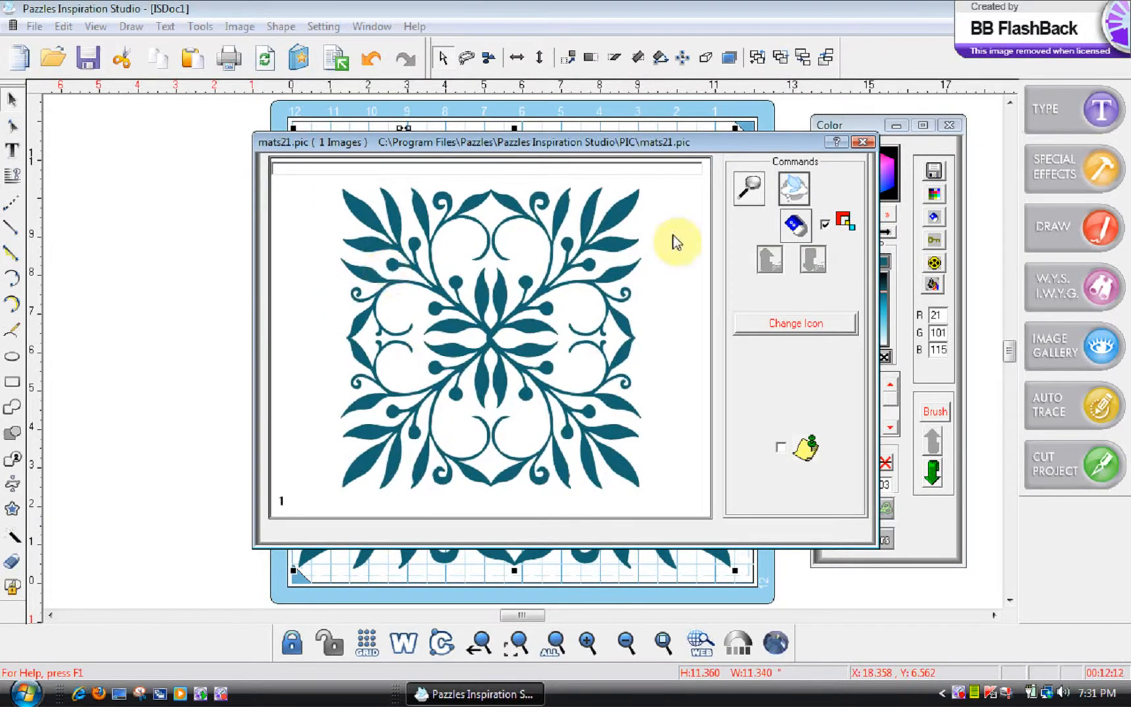
Erase the stored leaf design and its mats2 group from the image gallery
{"action": "left_click", "coordinate": [808, 234]}
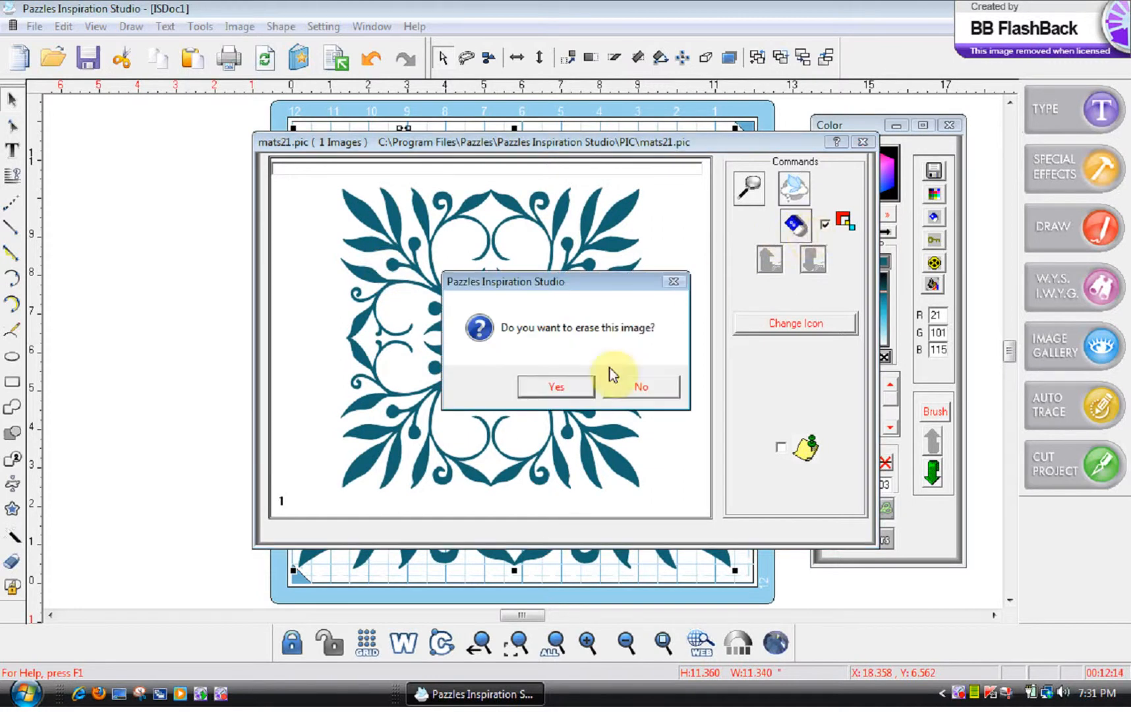
{"action": "left_click", "coordinate": [554, 387]}
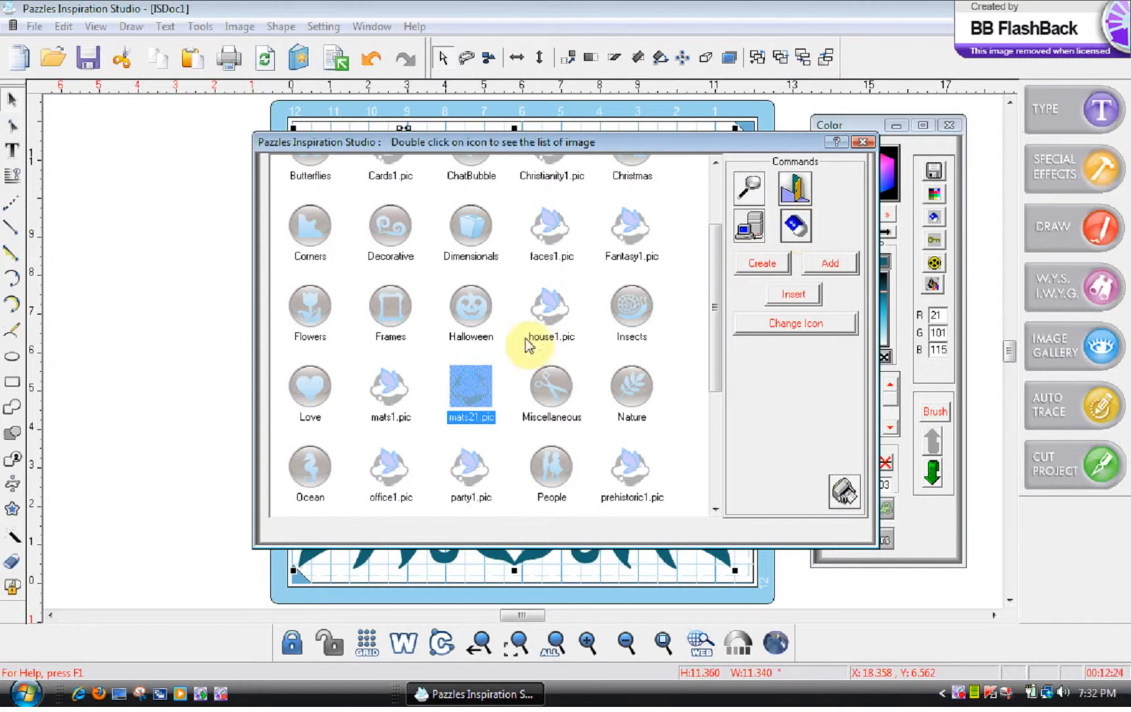
{"action": "left_click", "coordinate": [801, 229]}
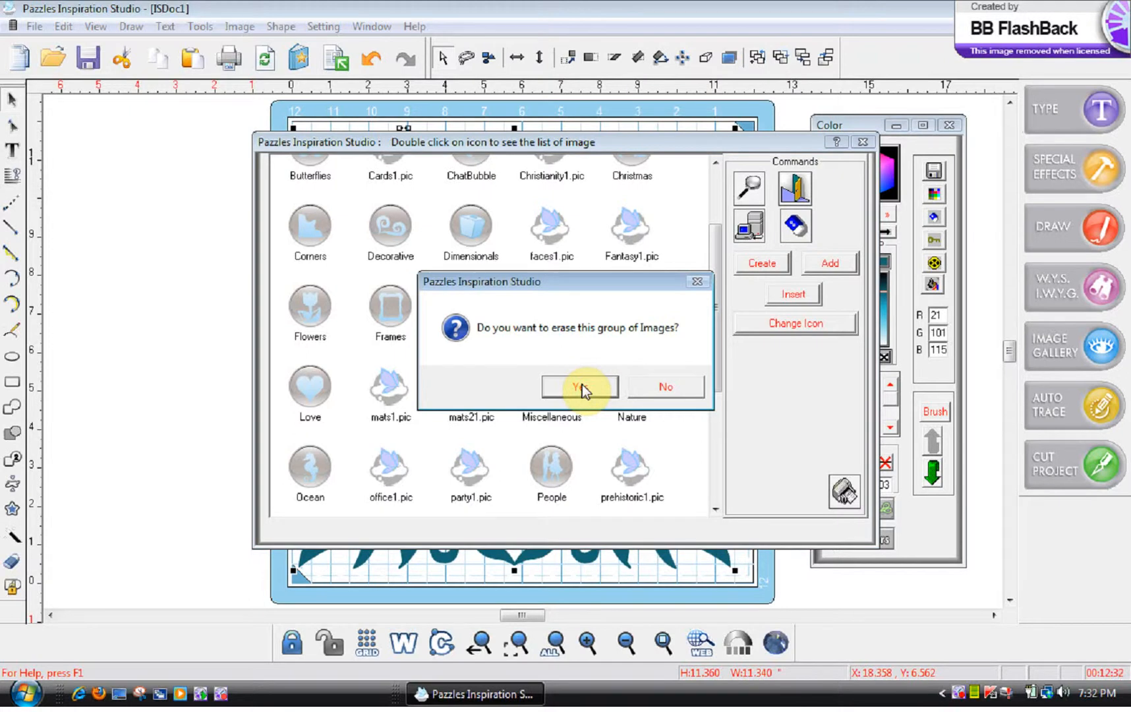
{"action": "left_click", "coordinate": [580, 387]}
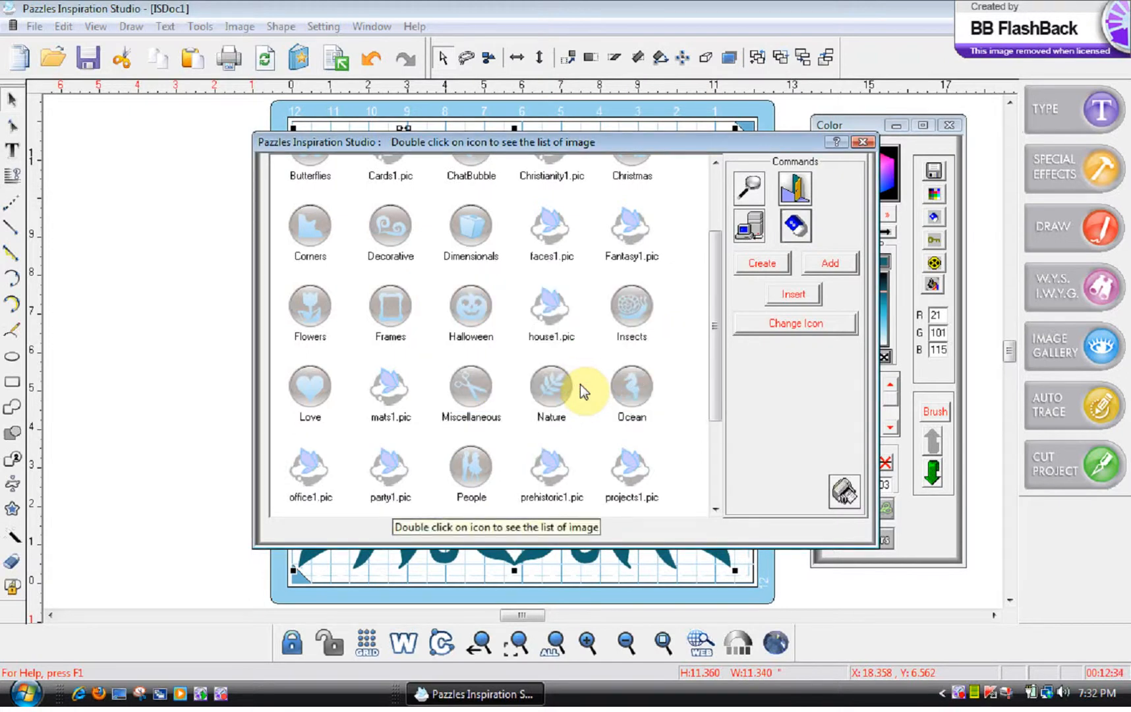
Look through the stored images in the mats1.pic gallery group and close the gallery
{"action": "double_click", "coordinate": [392, 403]}
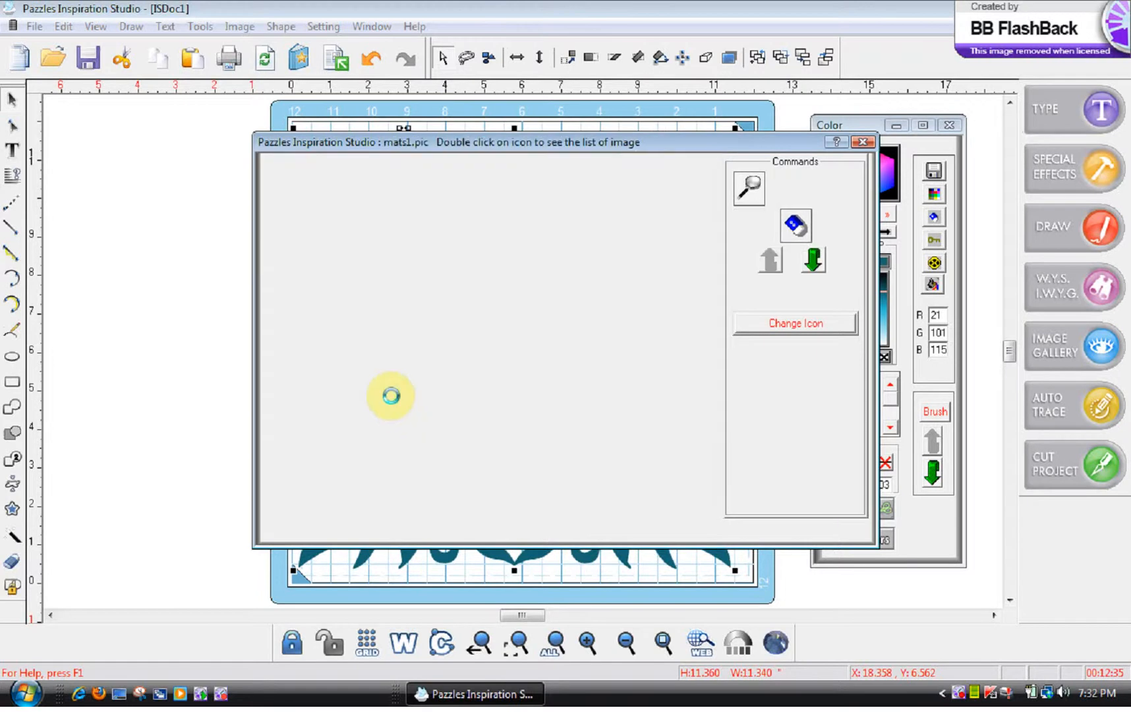
{"action": "left_click", "coordinate": [815, 261]}
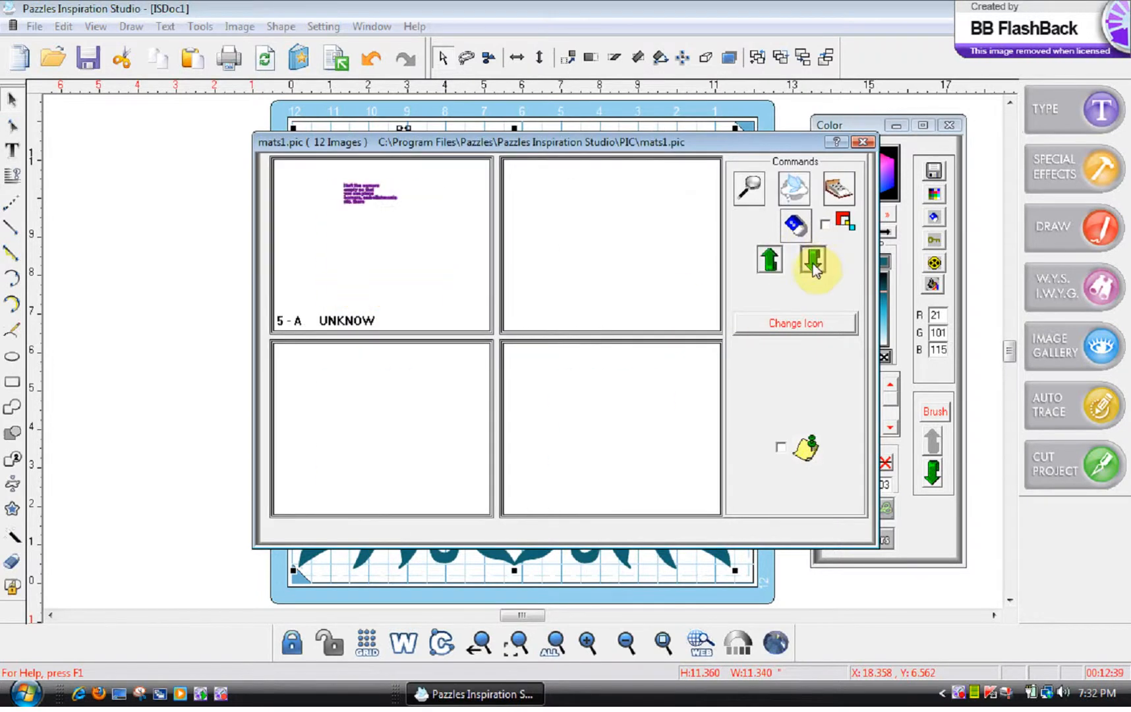
{"action": "left_click", "coordinate": [814, 262]}
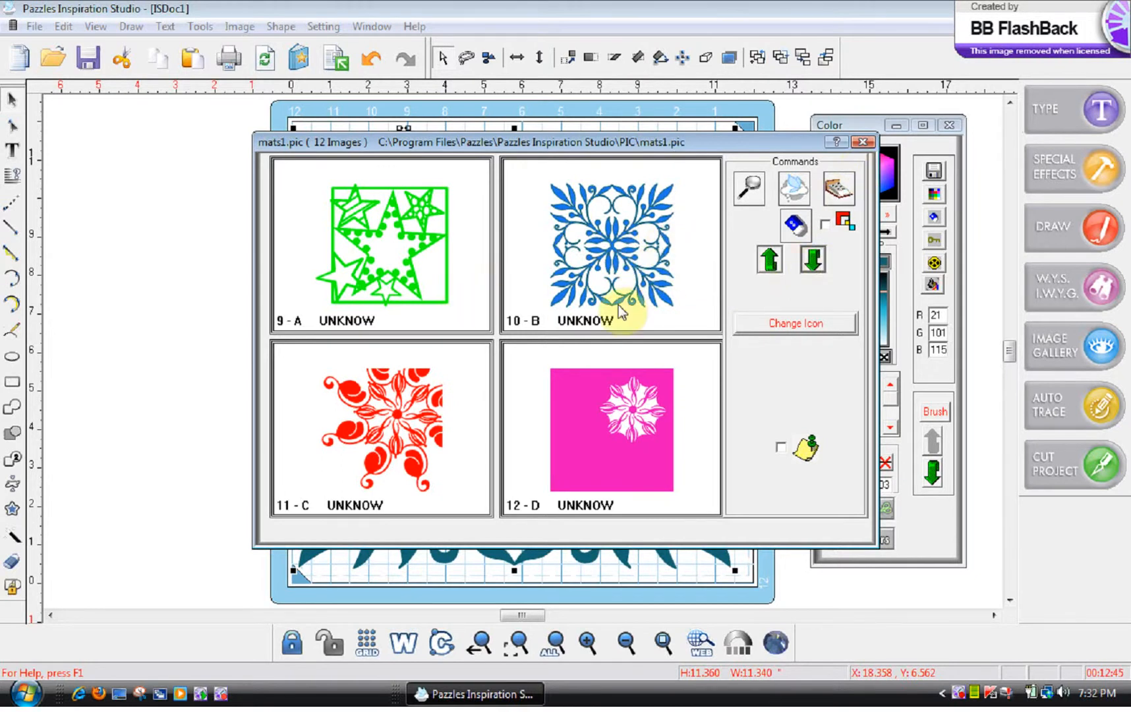
{"action": "left_click", "coordinate": [864, 144]}
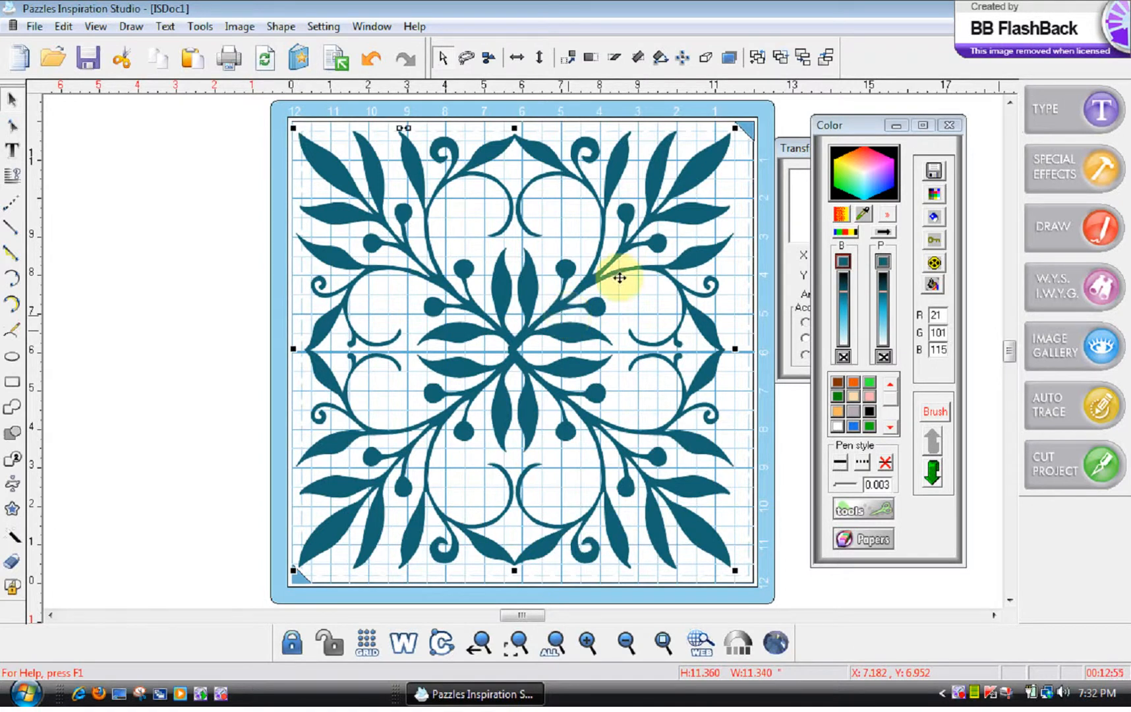
Deselect the design, draw a circle about 0.75 inch across beside the page and move it onto the centre where the stems meet
{"action": "left_click", "coordinate": [795, 146]}
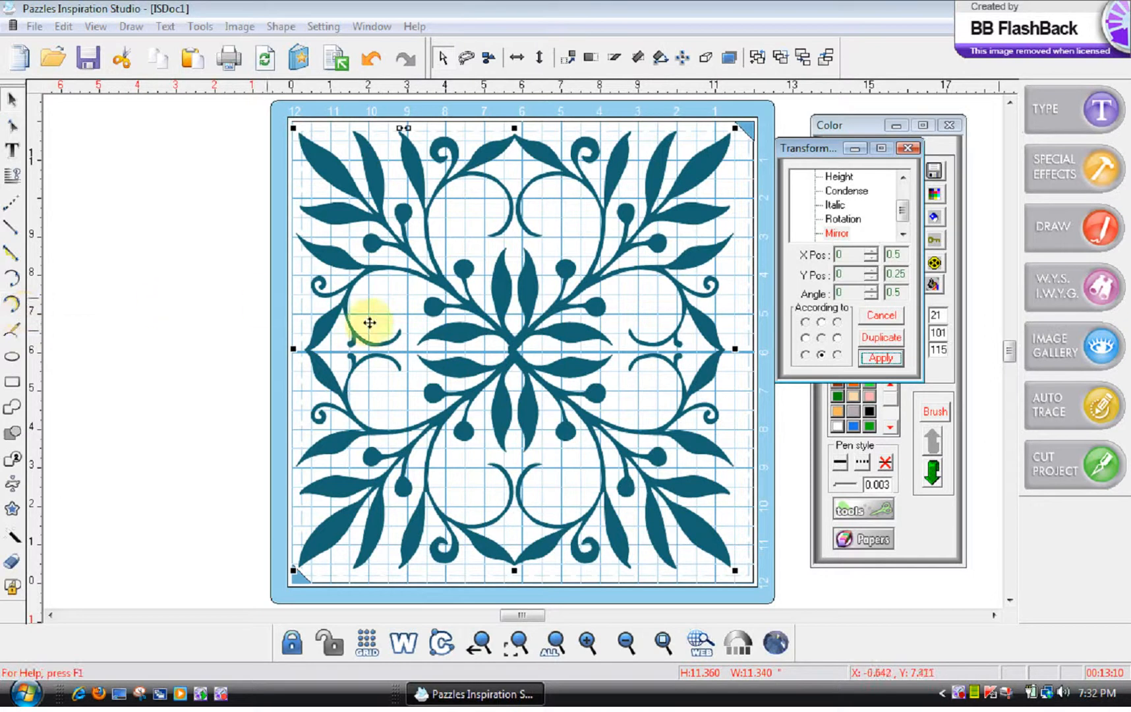
{"action": "left_click", "coordinate": [267, 298]}
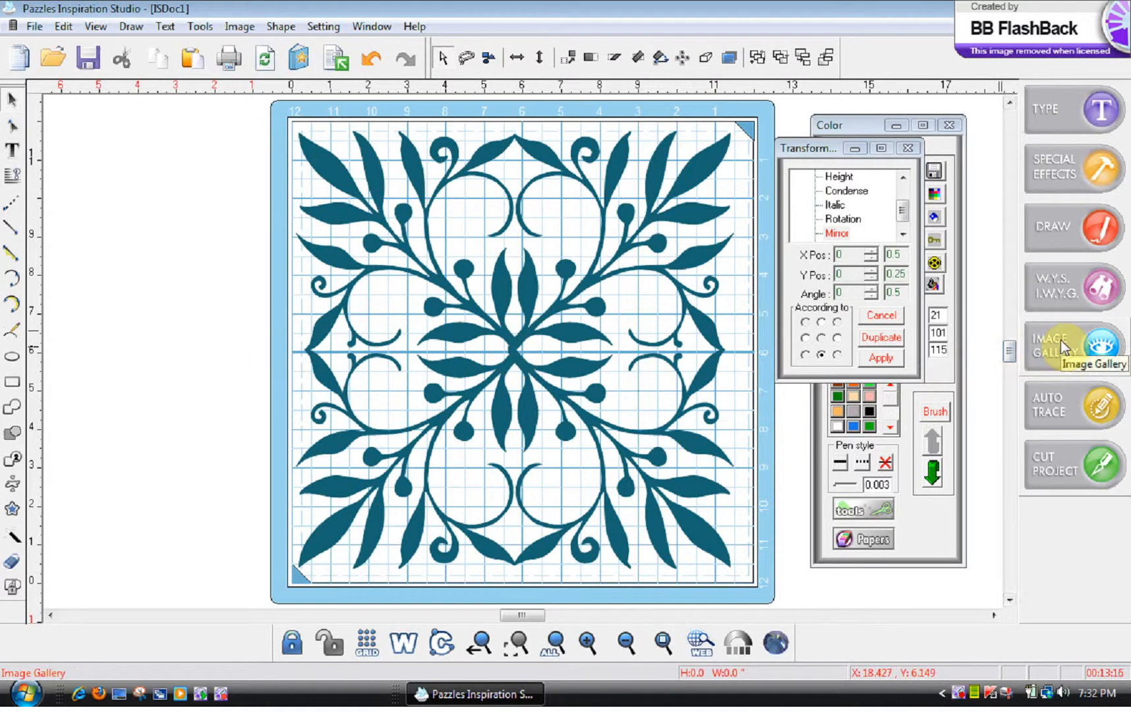
{"action": "left_click", "coordinate": [19, 356]}
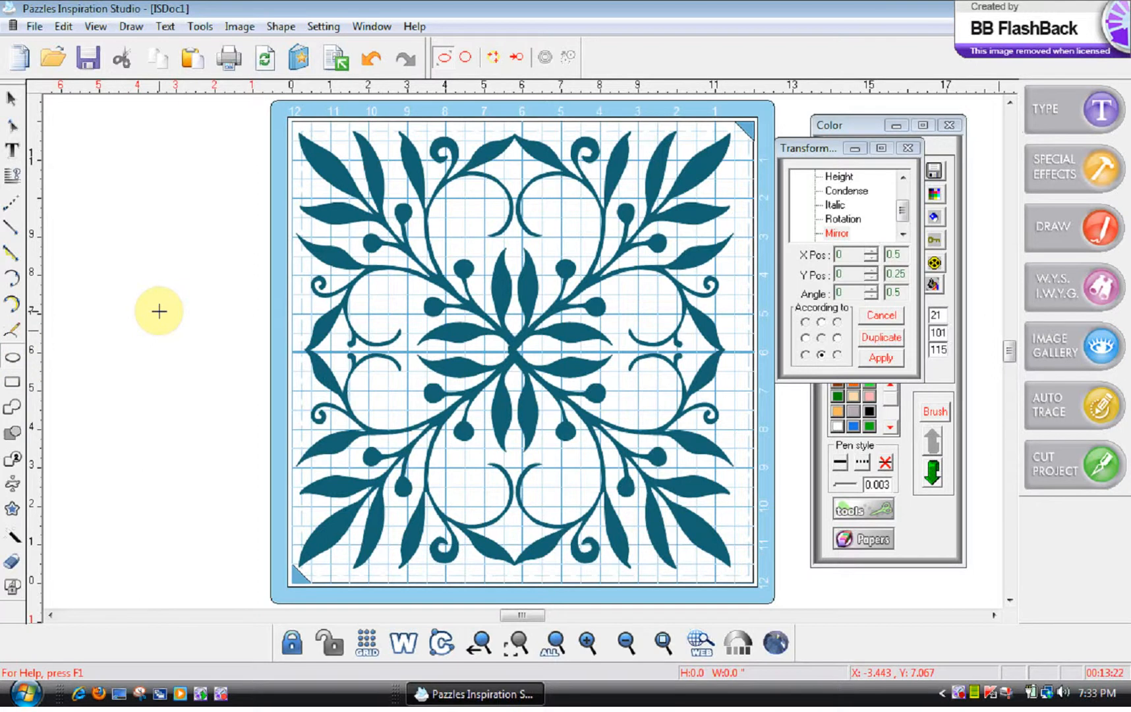
{"action": "left_click_drag", "start_coordinate": [159, 311], "coordinate": [170, 322]}
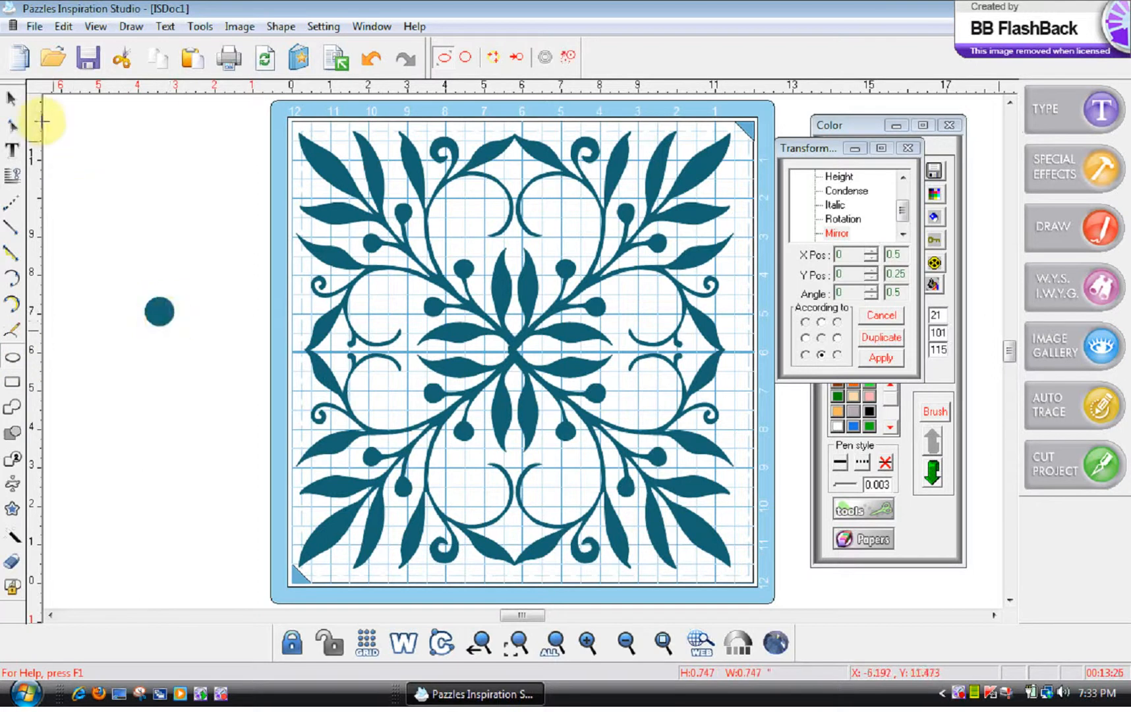
{"action": "left_click", "coordinate": [11, 100]}
{"action": "left_click_drag", "start_coordinate": [158, 316], "coordinate": [515, 352]}
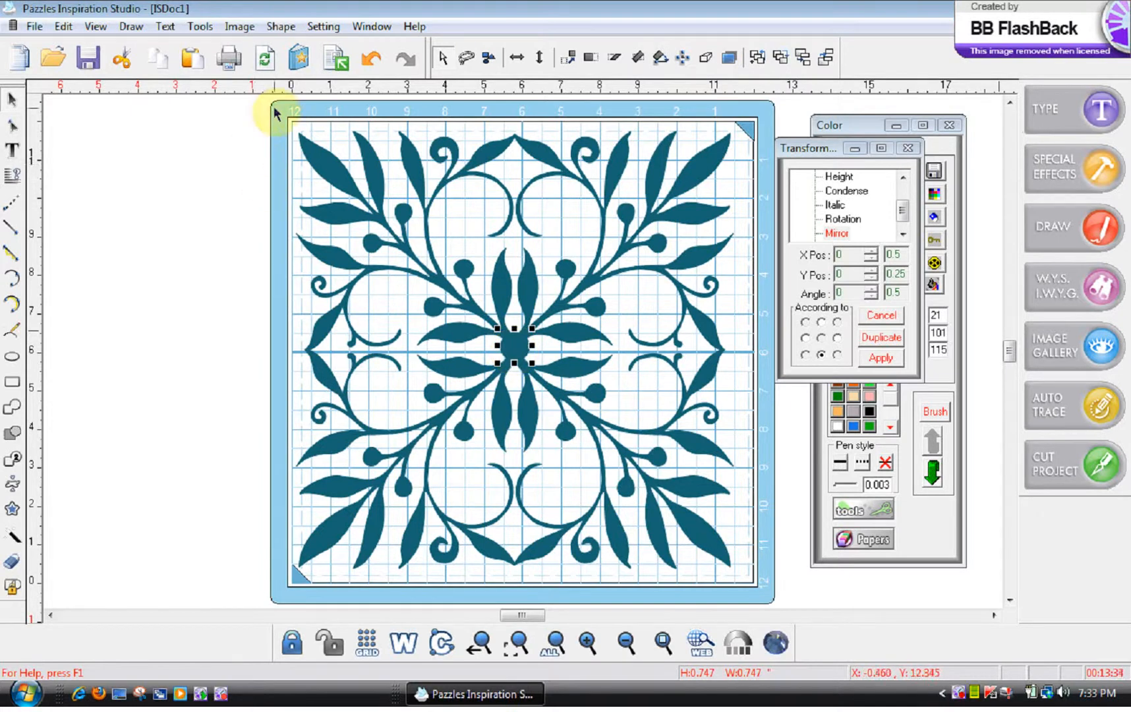
Select the leaf design together with the circle and centre them on the page
{"action": "left_click_drag", "start_coordinate": [276, 113], "coordinate": [575, 375]}
{"action": "left_click_drag", "start_coordinate": [746, 557], "coordinate": [783, 590]}
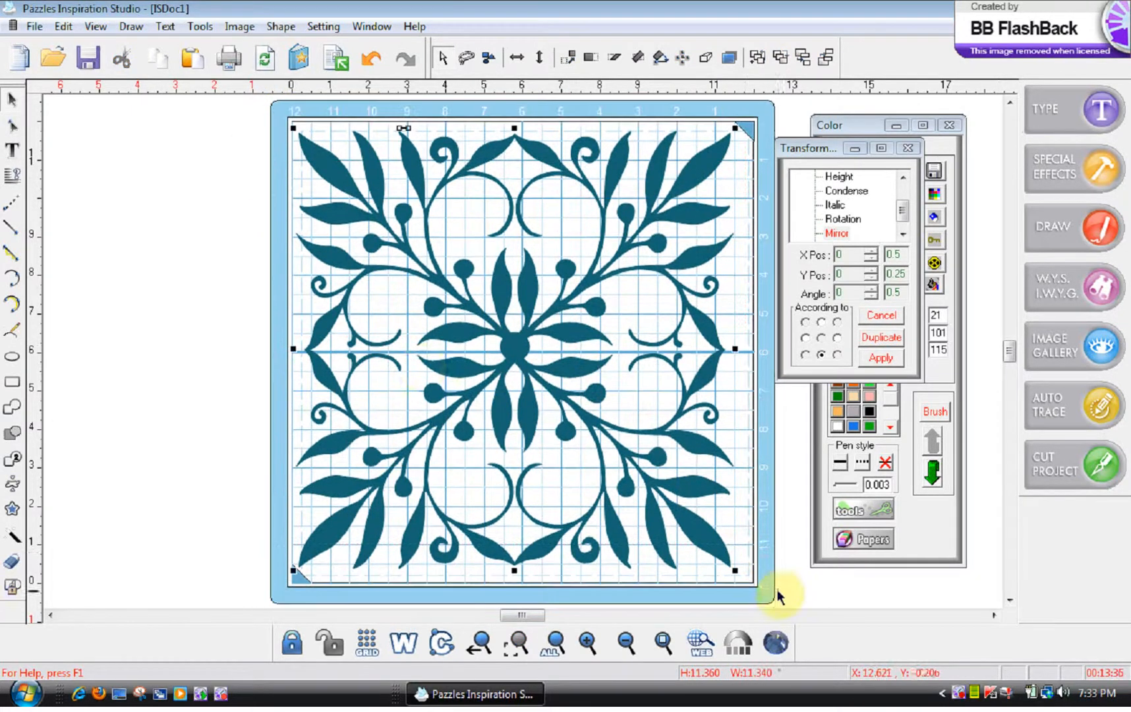
{"action": "left_click", "coordinate": [10, 178]}
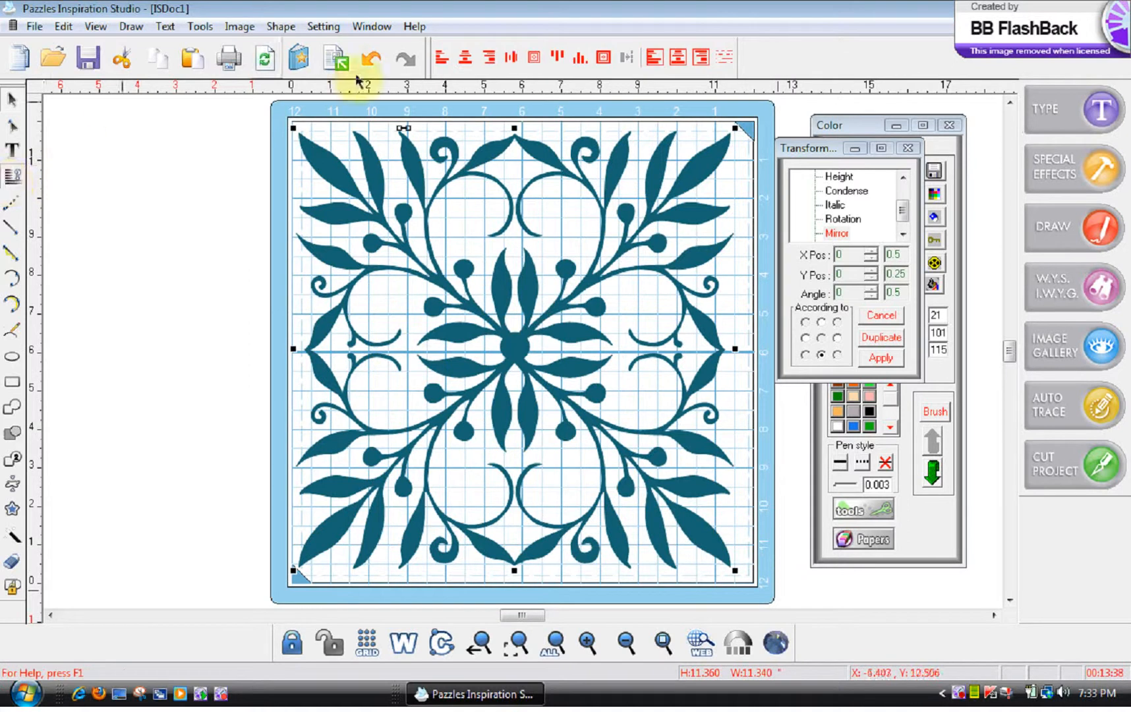
{"action": "left_click", "coordinate": [604, 58]}
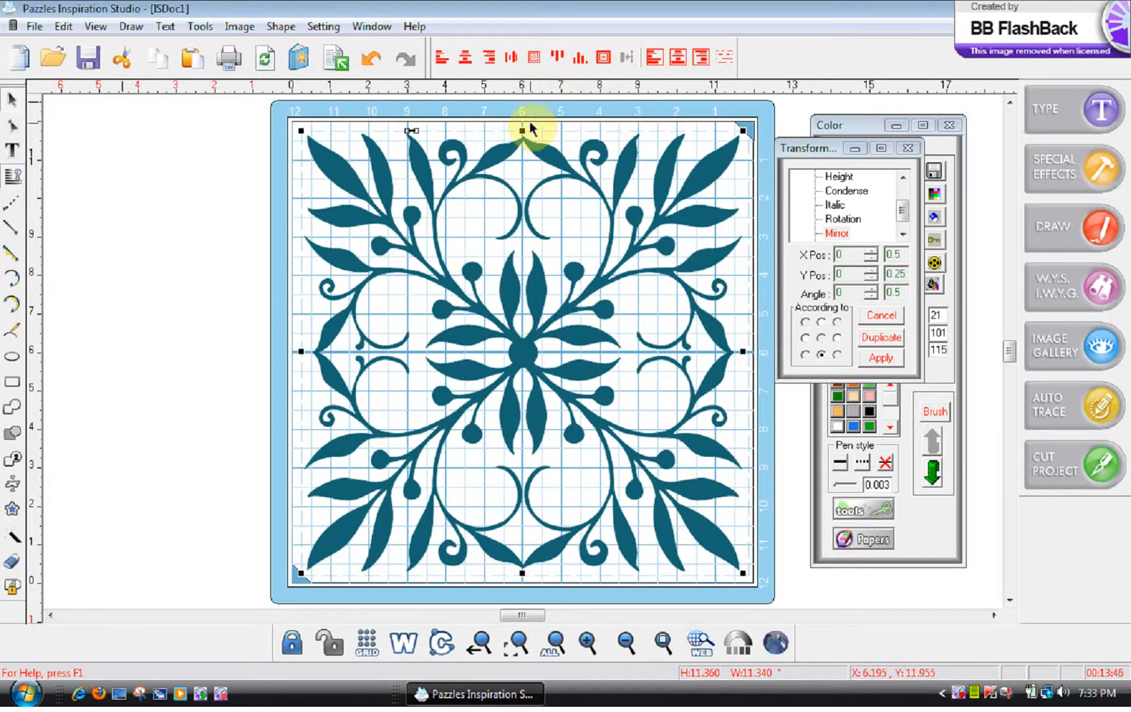
Try to weld the centre circle and the leaf design into one shape
{"action": "left_click_drag", "start_coordinate": [288, 119], "coordinate": [785, 605]}
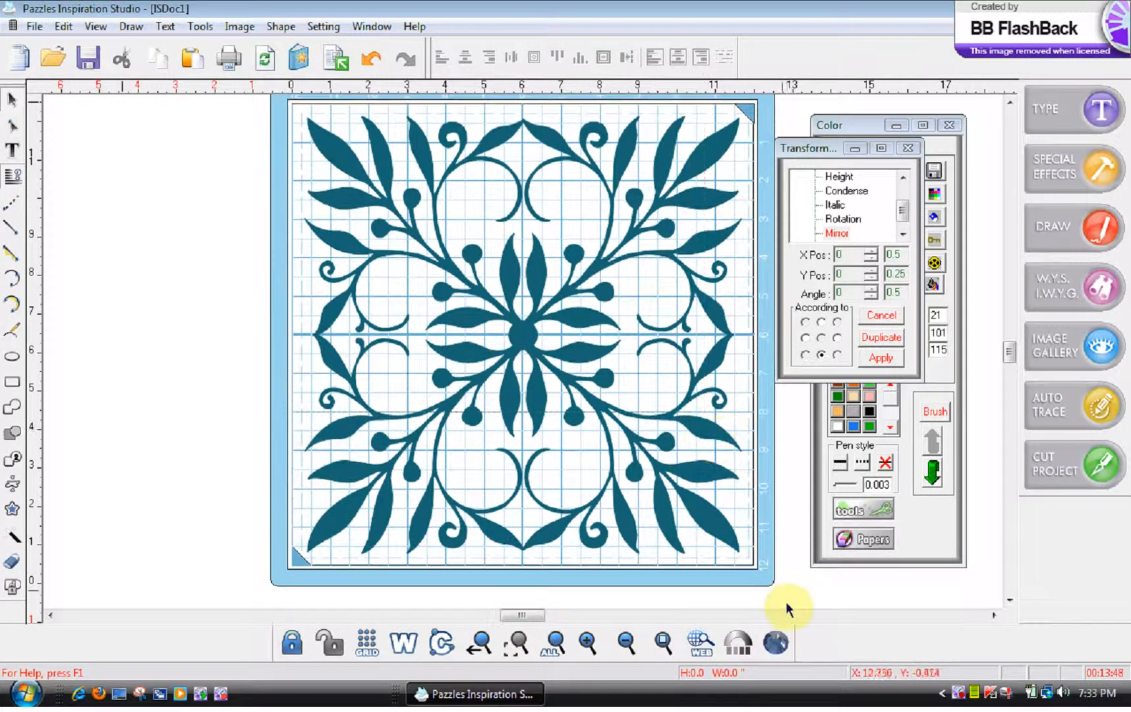
{"action": "left_click", "coordinate": [13, 407]}
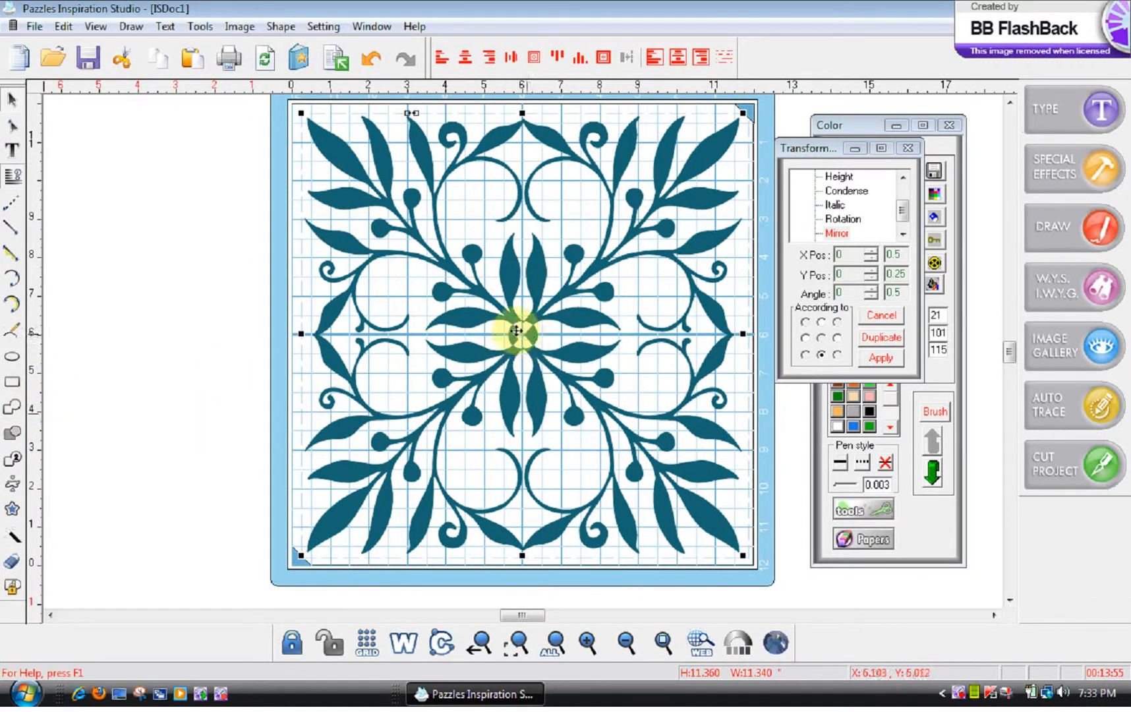
{"action": "left_click", "coordinate": [372, 60]}
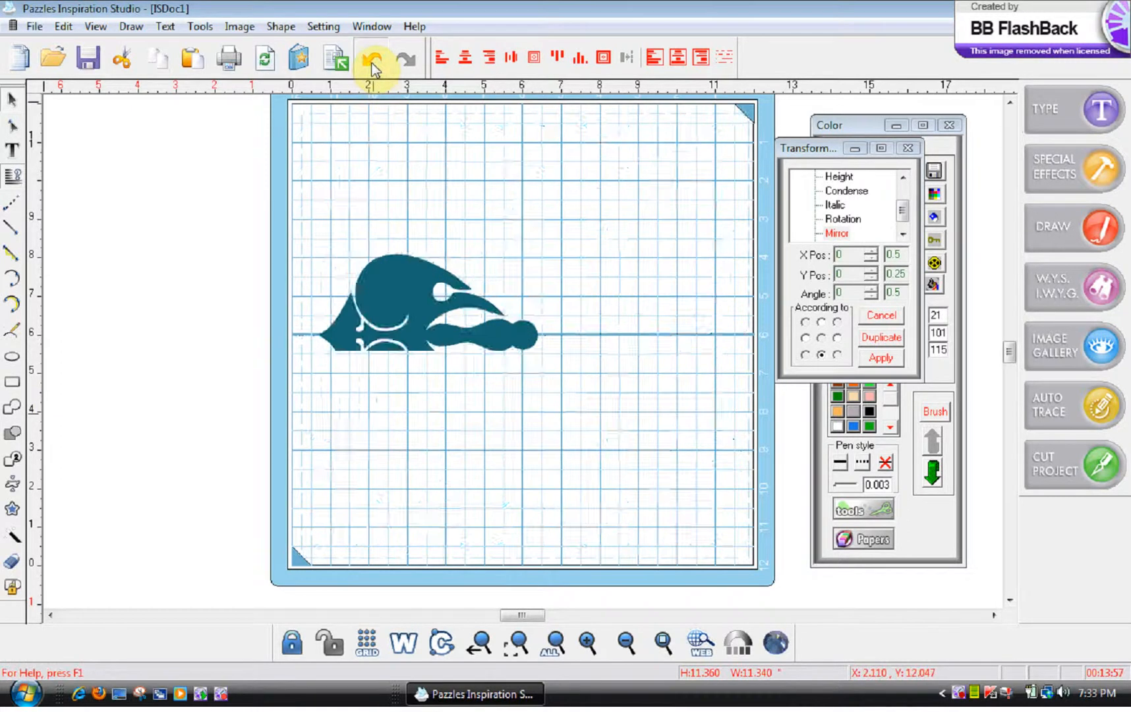
{"action": "left_click", "coordinate": [372, 60]}
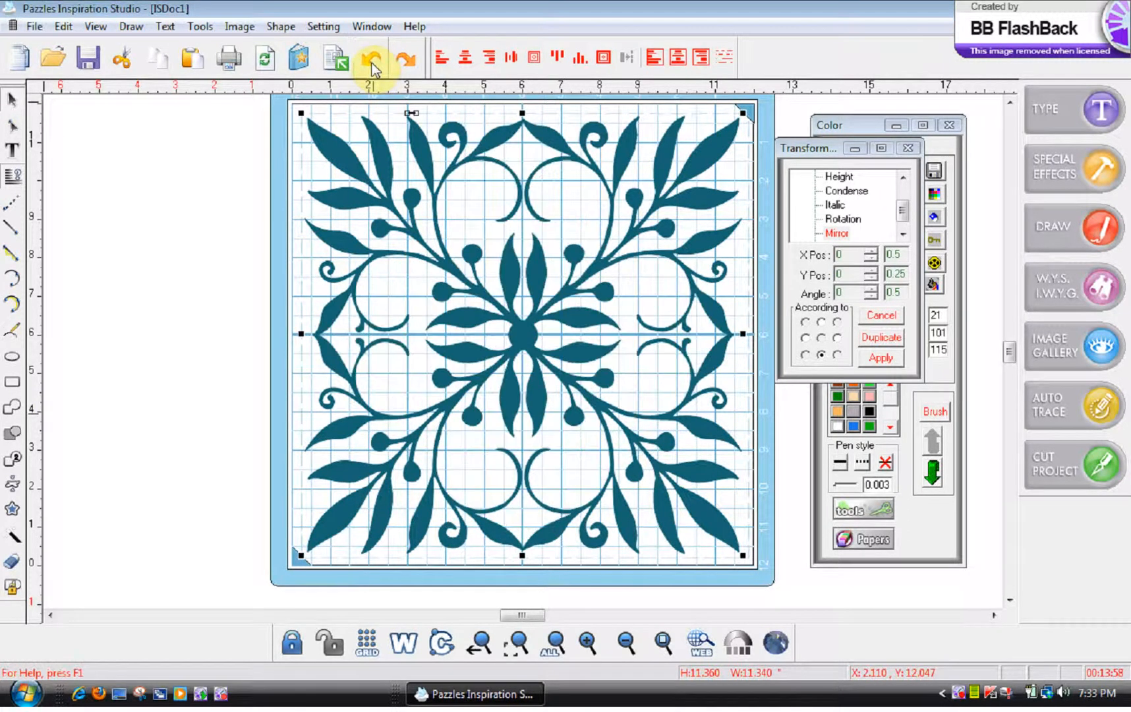
{"action": "left_click", "coordinate": [262, 265]}
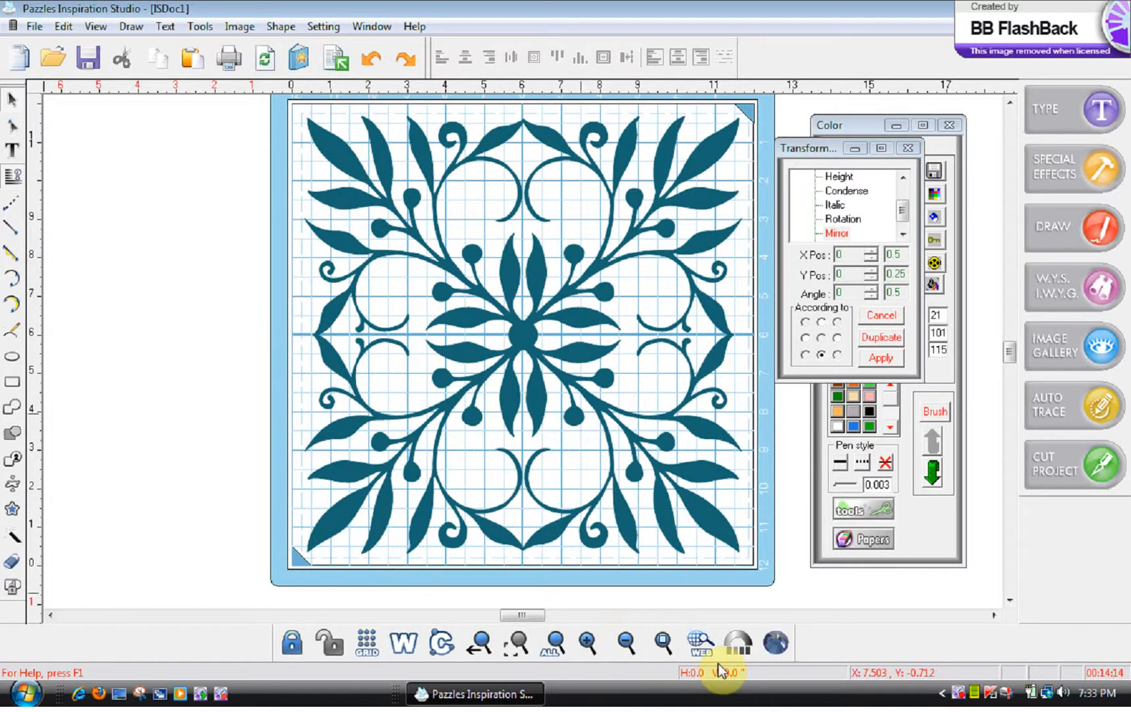
{"action": "right_click", "coordinate": [961, 698]}
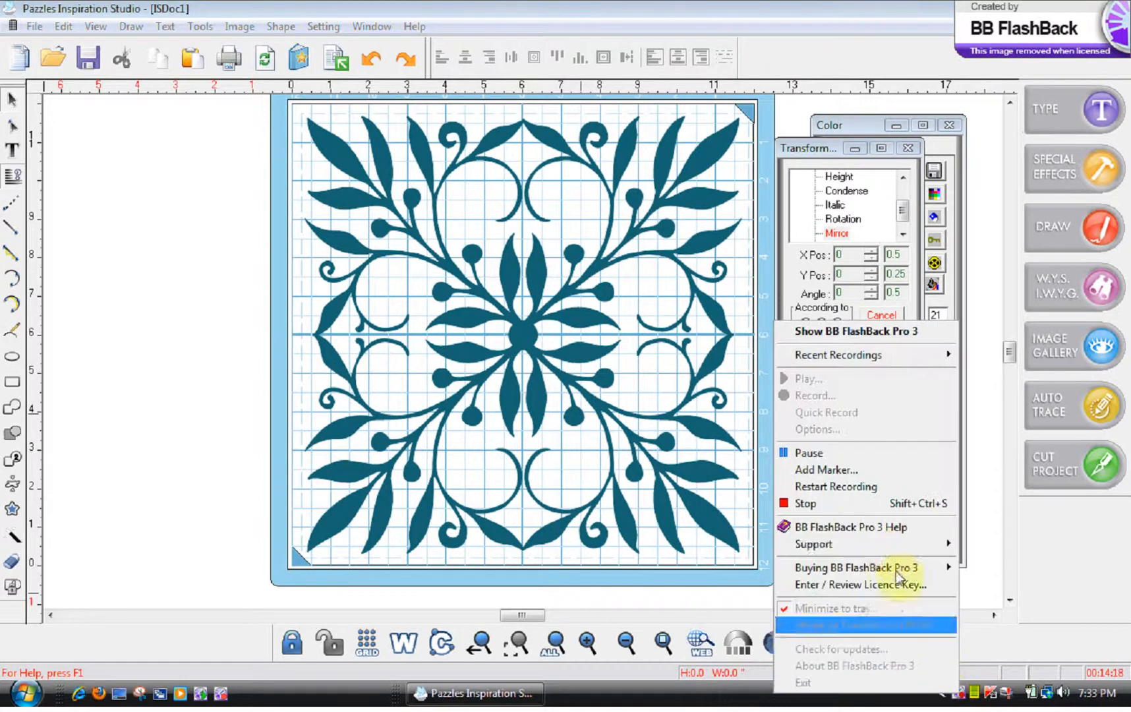